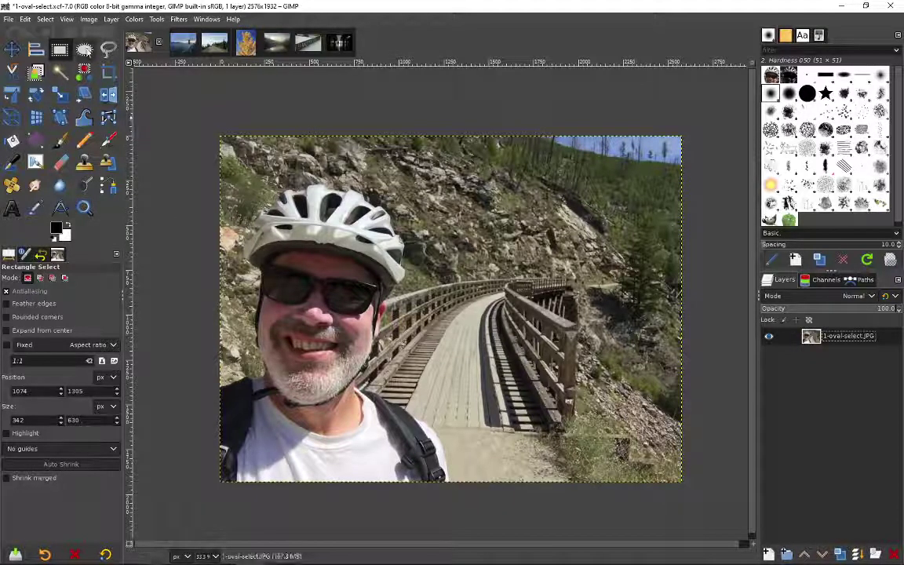
# Draw an ellipse selection around the cyclist's helmet and face, adjusting its left and right edges.
pyautogui.click(84, 49)
pyautogui.moveTo(250, 176); pyautogui.dragTo(416, 418)
pyautogui.moveTo(251, 297); pyautogui.dragTo(234, 291)
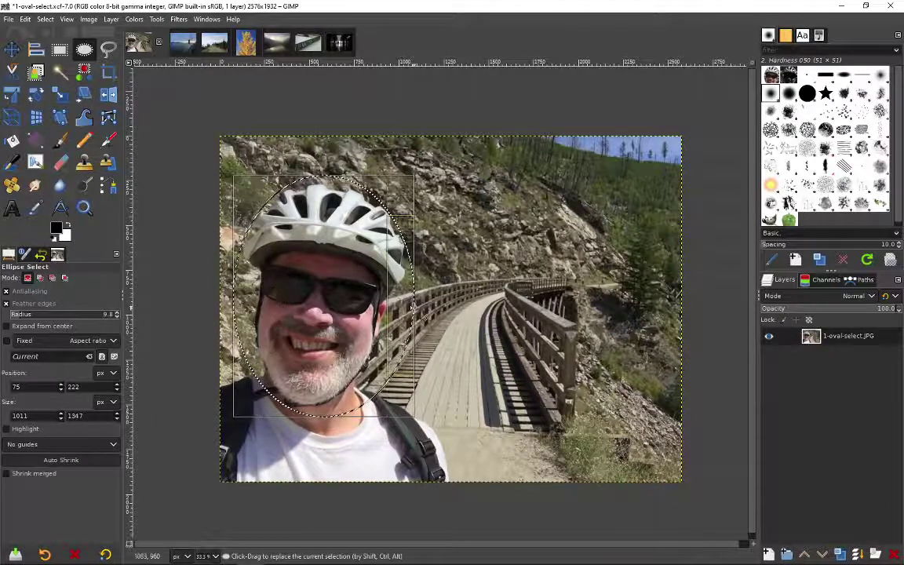
pyautogui.moveTo(413, 310); pyautogui.dragTo(407, 312)
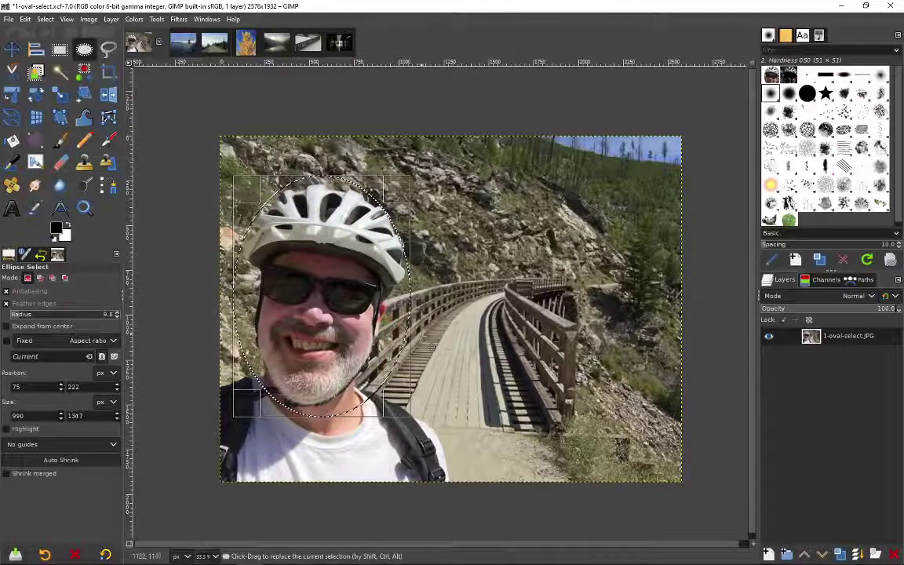
# Add a wide 1596 × 726 px oval over the shoulders, stretched left and down.
pyautogui.moveTo(474, 370); pyautogui.dragTo(190, 483)
pyautogui.moveTo(246, 435); pyautogui.dragTo(227, 436)
pyautogui.moveTo(297, 472); pyautogui.dragTo(294, 487)
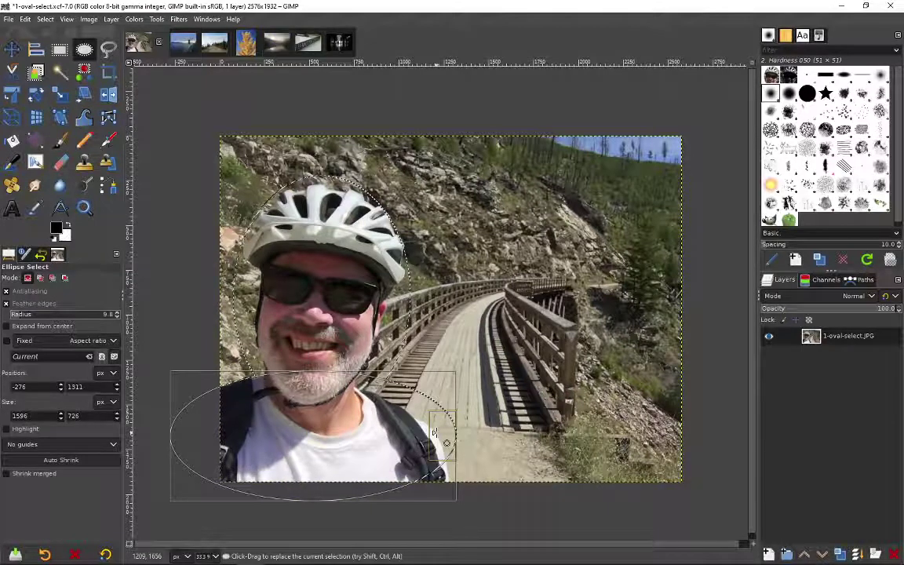
# Subtract a 450 × 795 px rectangle to trim the shoulder oval over the bridge deck.
pyautogui.click(374, 431)
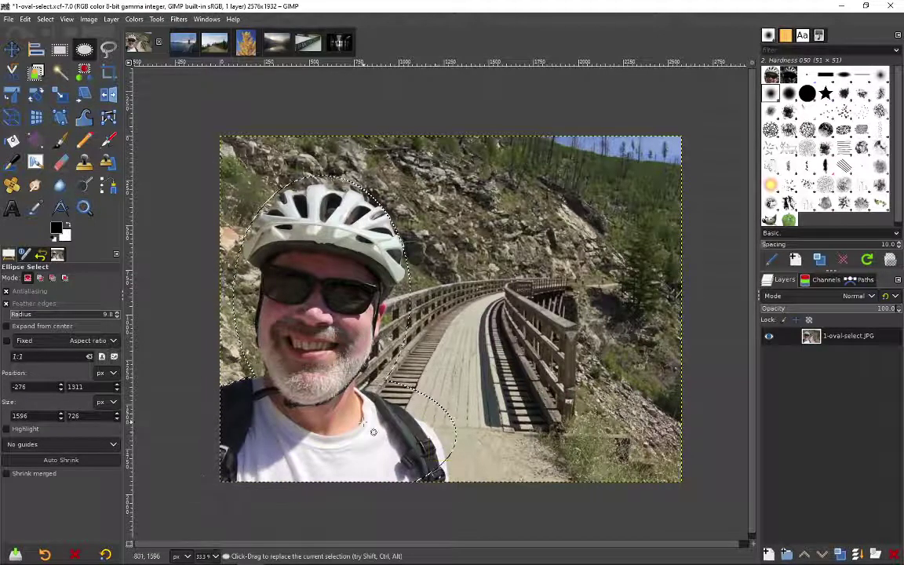
pyautogui.click(60, 52)
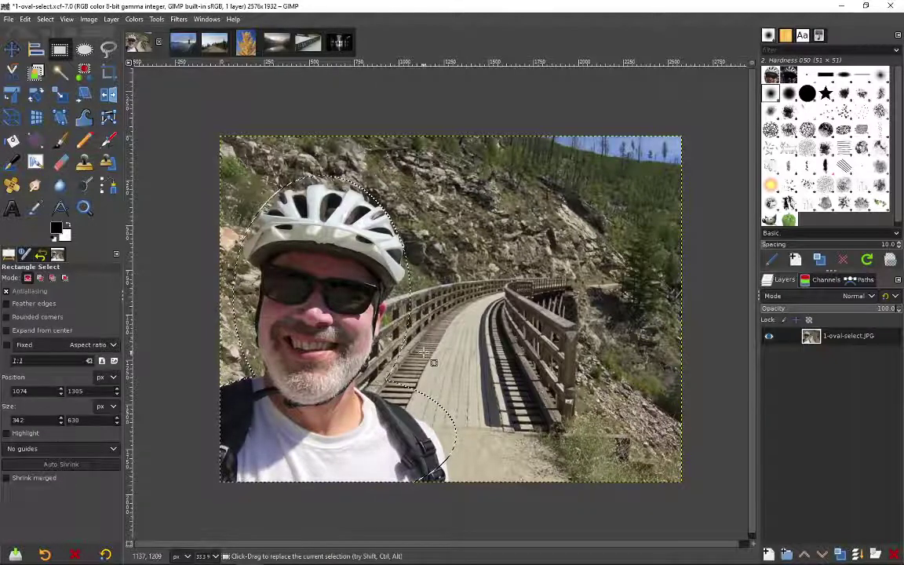
pyautogui.press('ctrl')
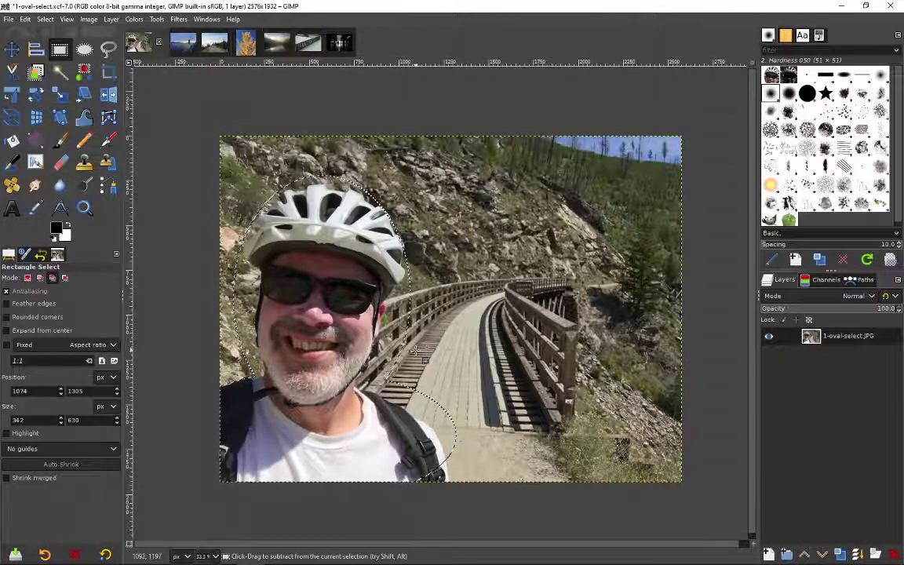
pyautogui.moveTo(410, 354); pyautogui.dragTo(488, 496)
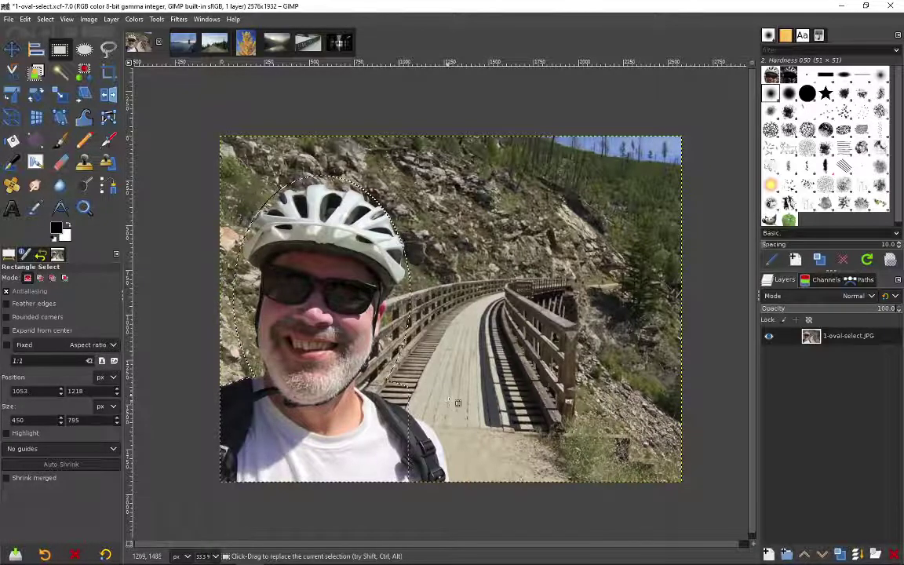
# Copy and paste the head and shoulders onto a new Pasted Layer, hide the photo, open 2-square-select.
pyautogui.hotkey('ctrl', 'c')
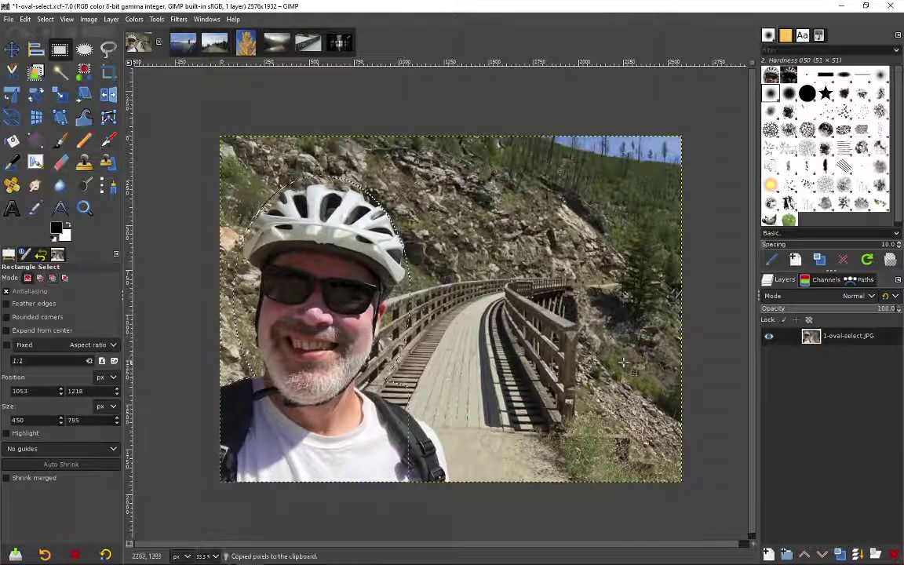
pyautogui.hotkey('ctrl', 'v')
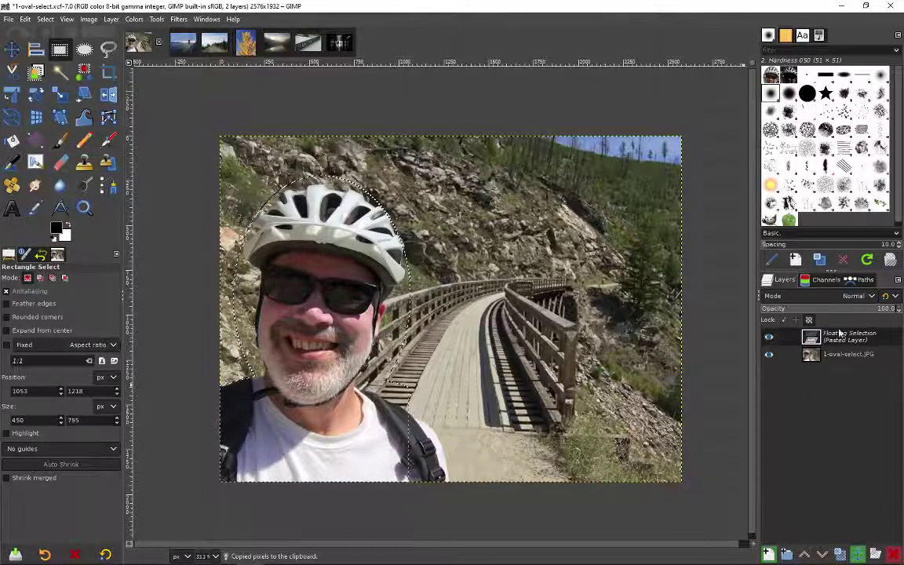
pyautogui.click(770, 557)
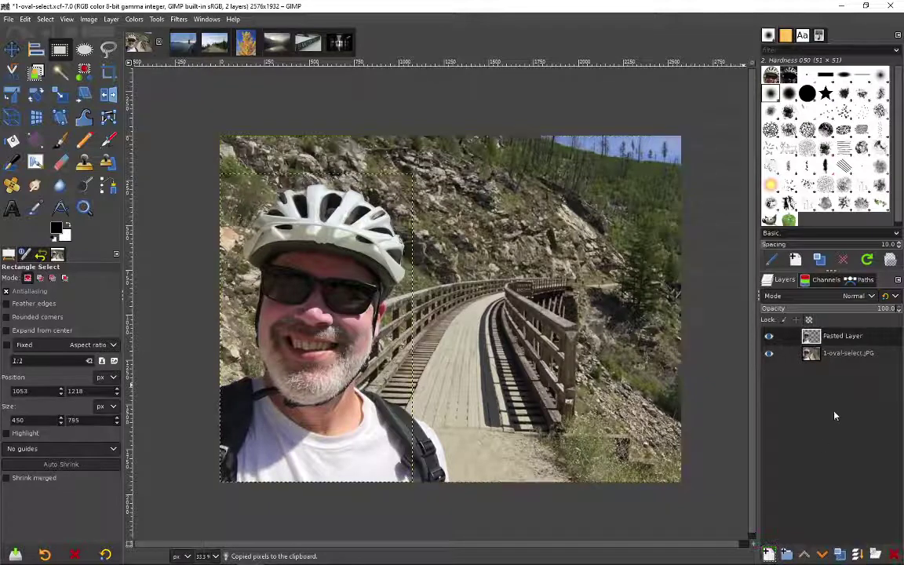
pyautogui.click(769, 353)
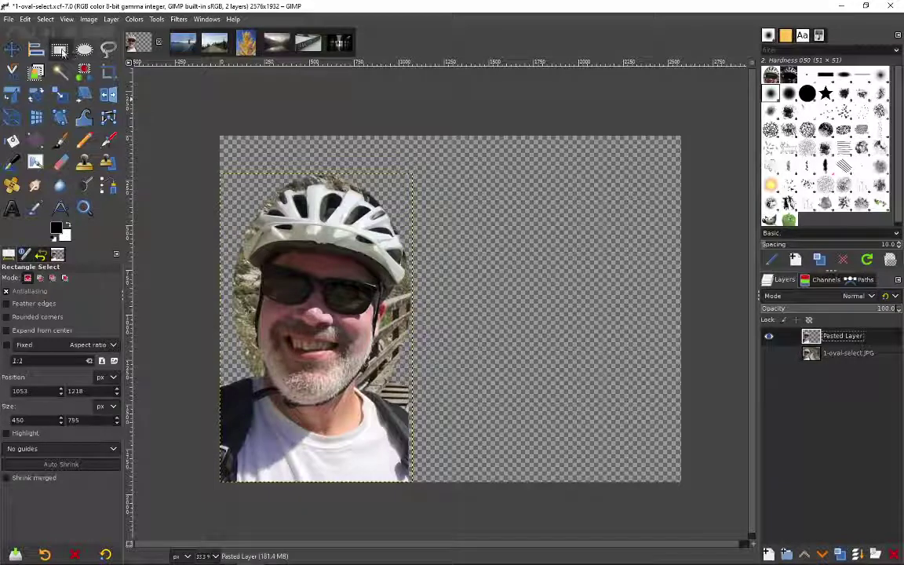
pyautogui.click(170, 43)
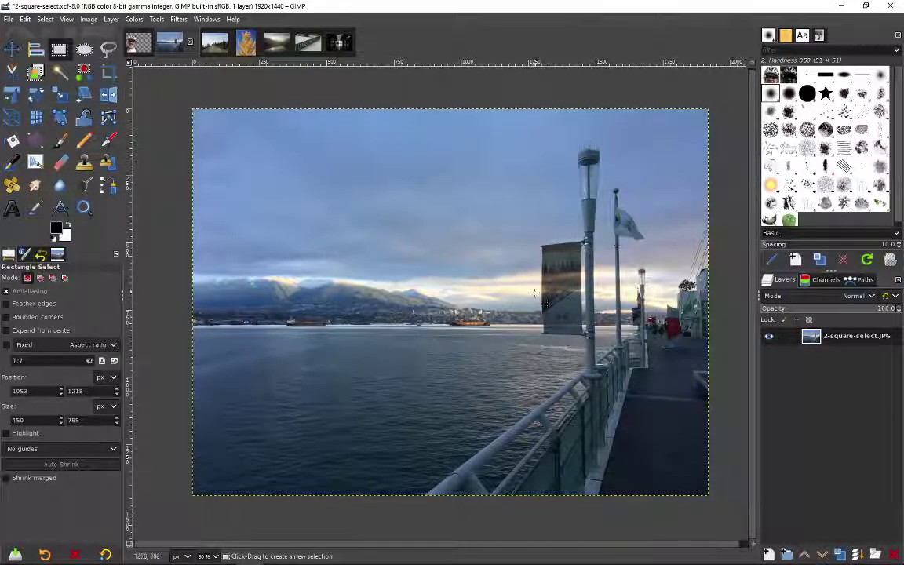
# Zoom in and trace the banner's top and left edges with Scissors Select.
pyautogui.scroll(3, 584, 328)
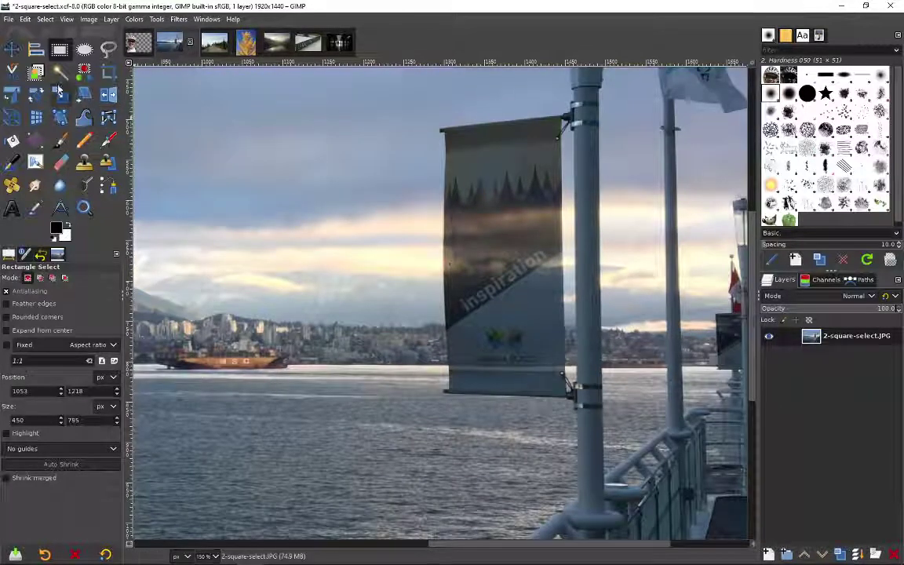
pyautogui.click(12, 71)
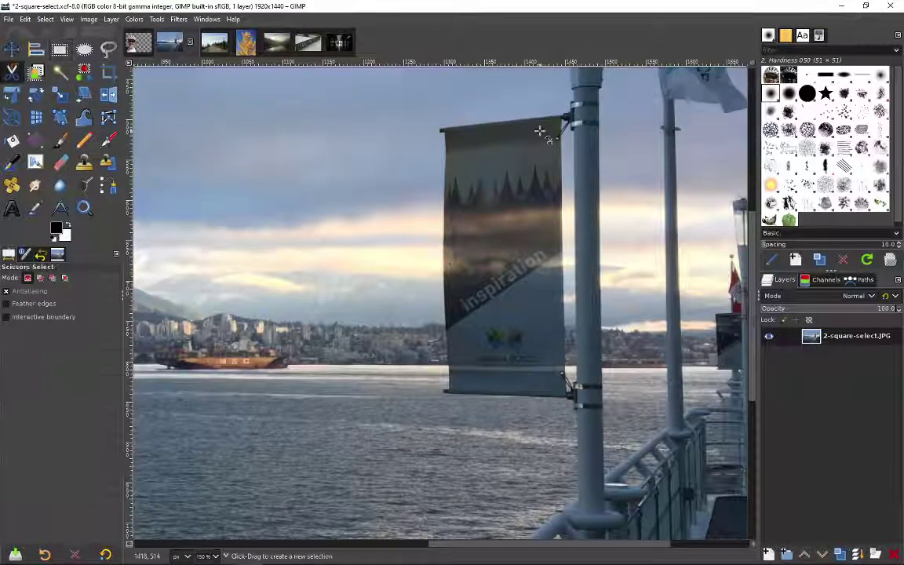
pyautogui.click(560, 115)
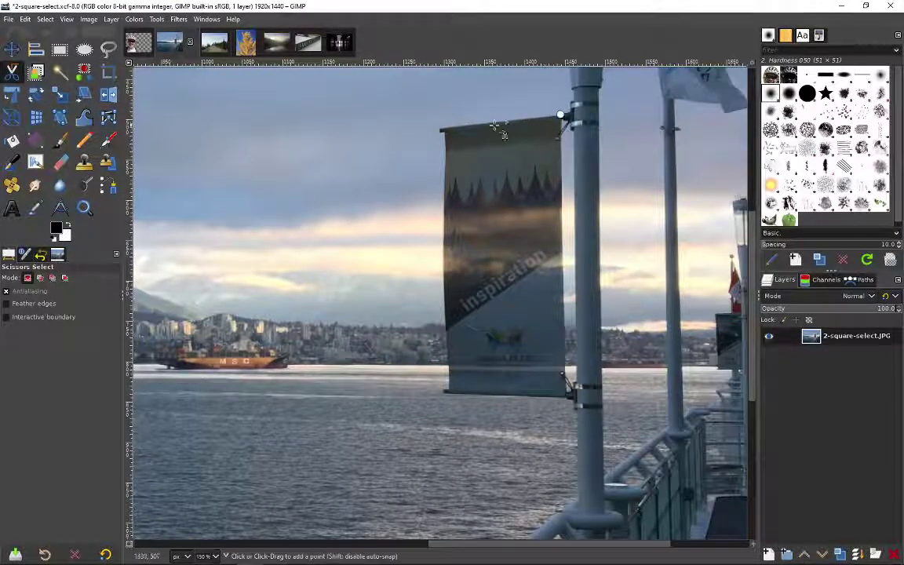
pyautogui.click(440, 128)
pyautogui.click(445, 163)
pyautogui.click(445, 305)
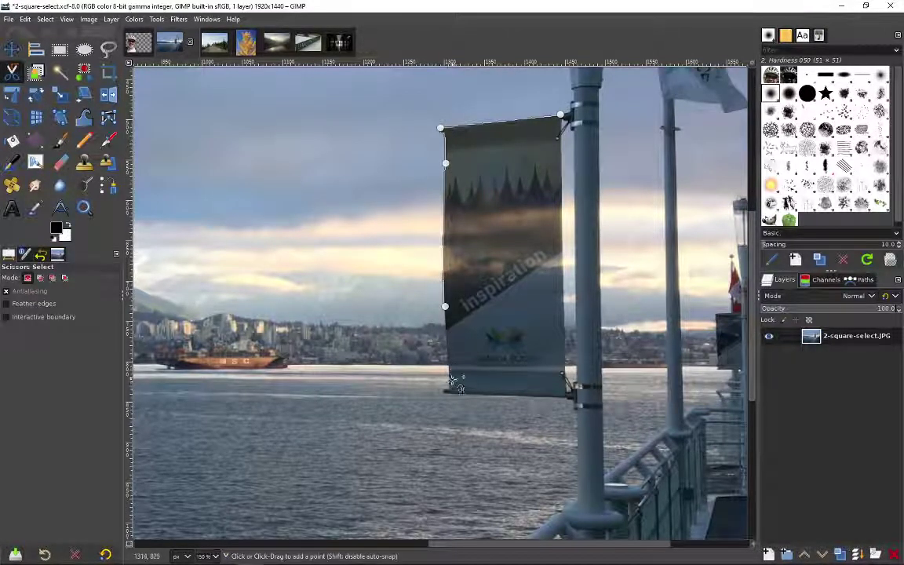
pyautogui.click(451, 382)
# Trace the banner's bottom and right edges, close the outline, and turn it into a selection.
pyautogui.click(443, 393)
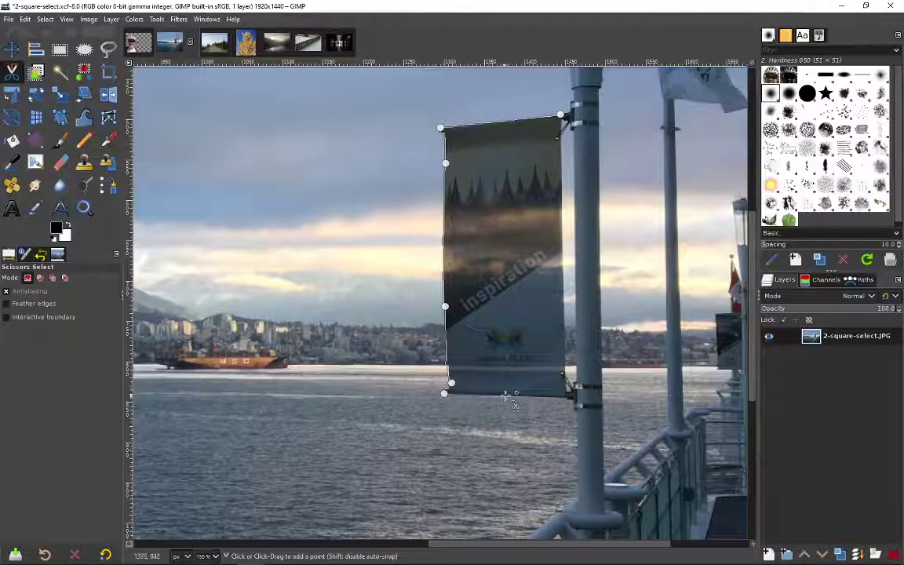
pyautogui.click(514, 397)
pyautogui.click(566, 398)
pyautogui.click(565, 385)
pyautogui.click(563, 276)
pyautogui.click(560, 180)
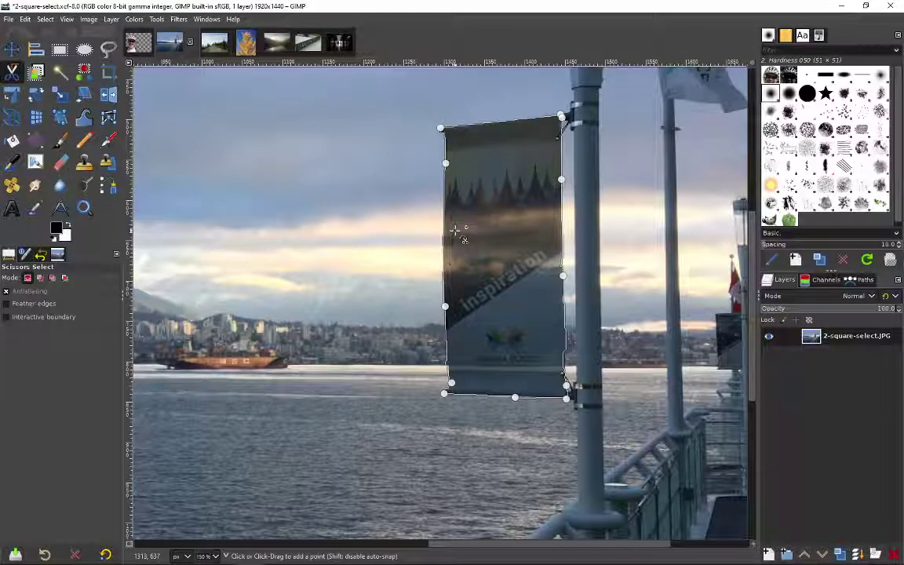
pyautogui.click(562, 114)
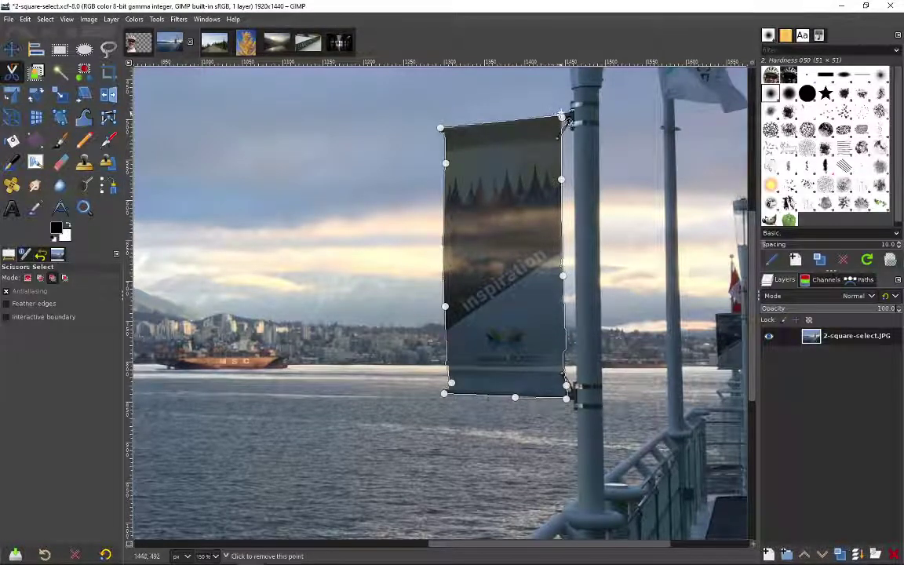
pyautogui.click(518, 190)
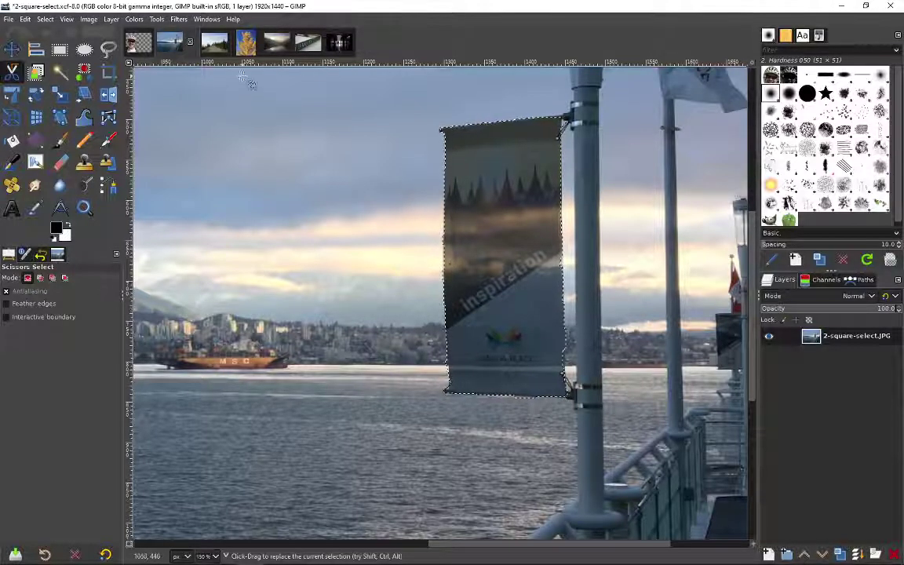
# In 3a-Wand-select, fuzzy-select the cloud bank, then clear that selection.
pyautogui.click(208, 43)
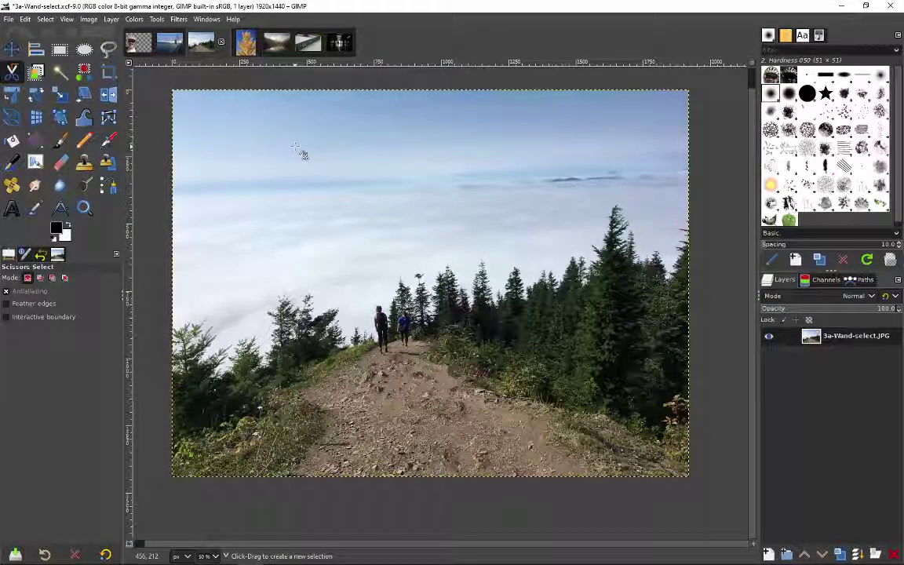
pyautogui.click(61, 73)
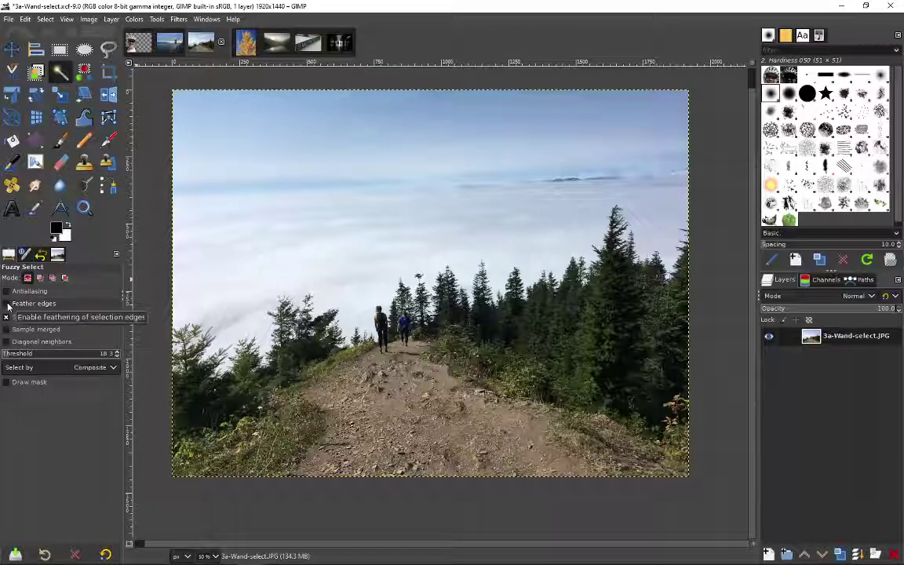
pyautogui.click(248, 262)
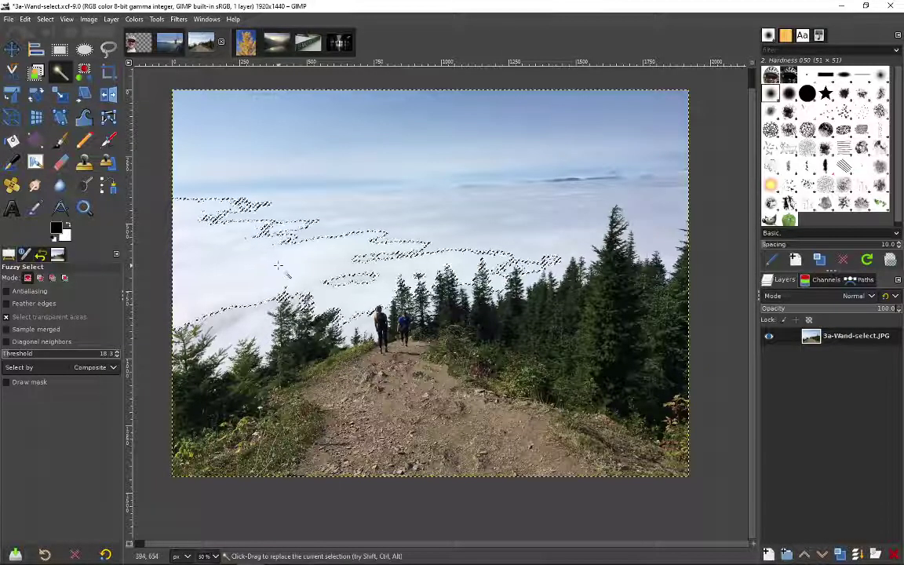
pyautogui.hotkey('ctrl', 'shift')
pyautogui.hotkey('ctrl', 'shift', 'a')
# Duplicate the landscape layer and fuzzy-select the sky and cloud bands above the trees.
pyautogui.click(840, 558)
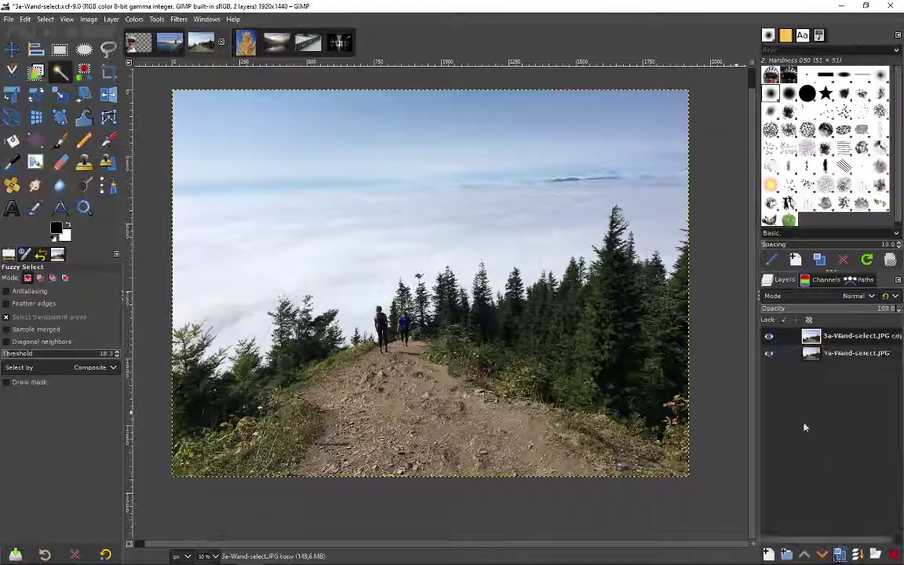
pyautogui.click(337, 253)
pyautogui.keyDown('shift'); pyautogui.click(339, 281); pyautogui.keyUp('shift')
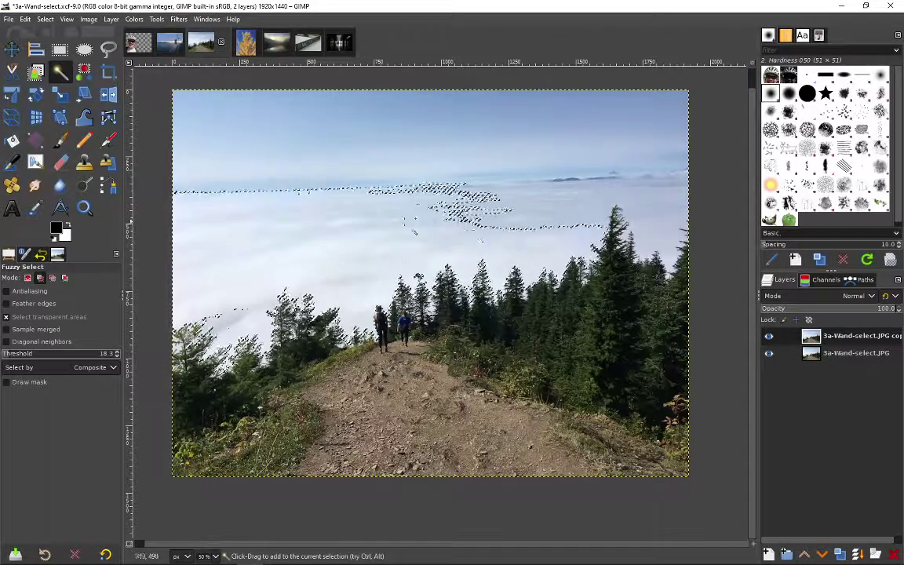
pyautogui.keyDown('shift'); pyautogui.click(659, 182); pyautogui.keyUp('shift')
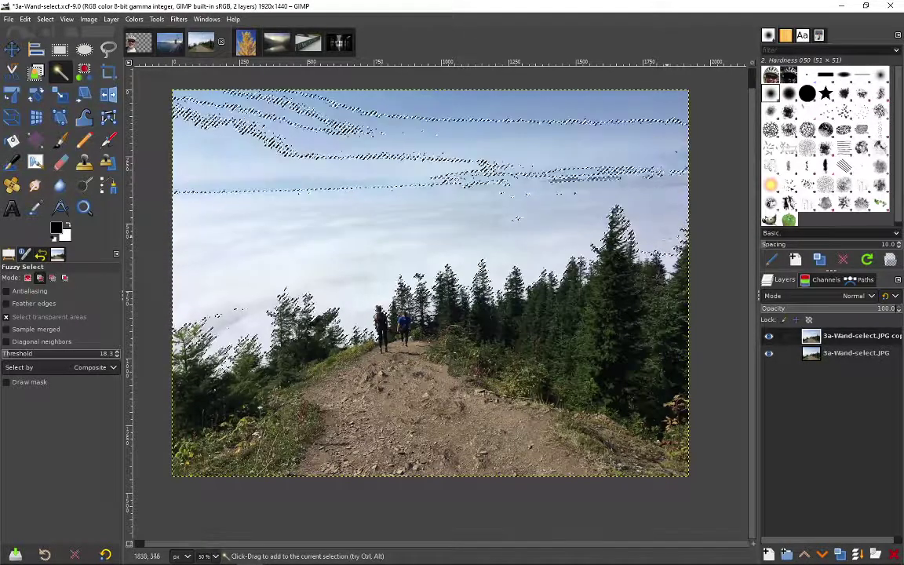
pyautogui.keyDown('shift'); pyautogui.click(518, 217); pyautogui.keyUp('shift')
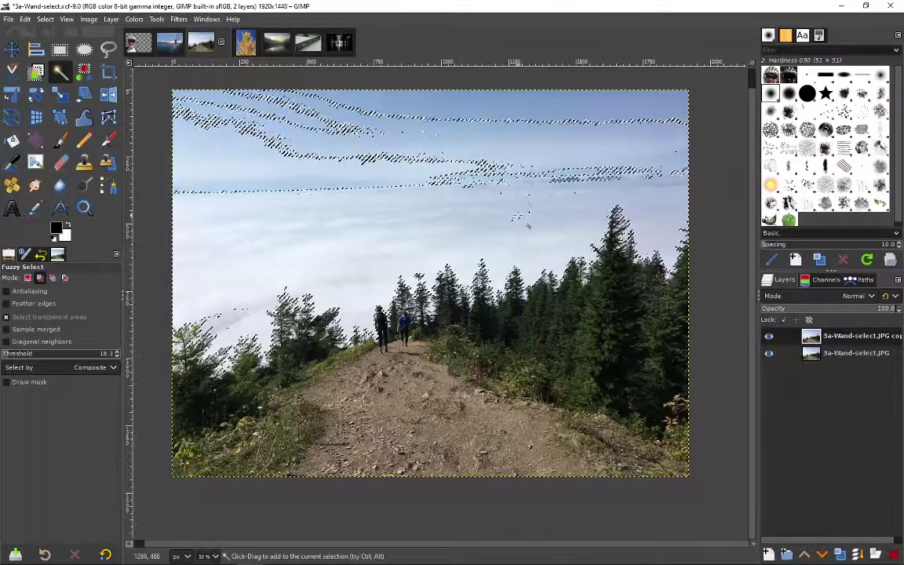
pyautogui.moveTo(518, 217); pyautogui.dragTo(508, 193)
pyautogui.moveTo(249, 297); pyautogui.dragTo(282, 265)
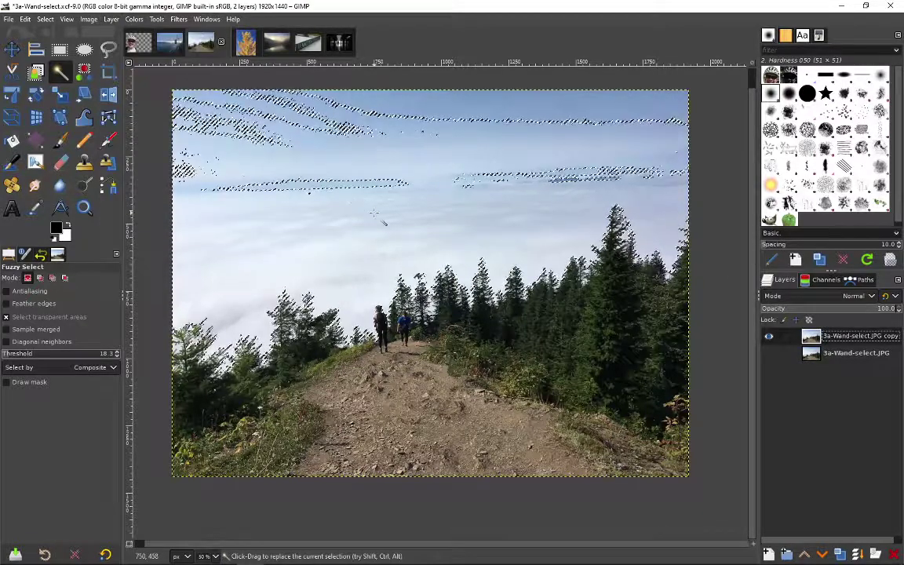
# Cut the sky and leftover top strip to transparency, deselect, and drag the layer toward 2-square-select.
pyautogui.hotkey('ctrl', 'x')
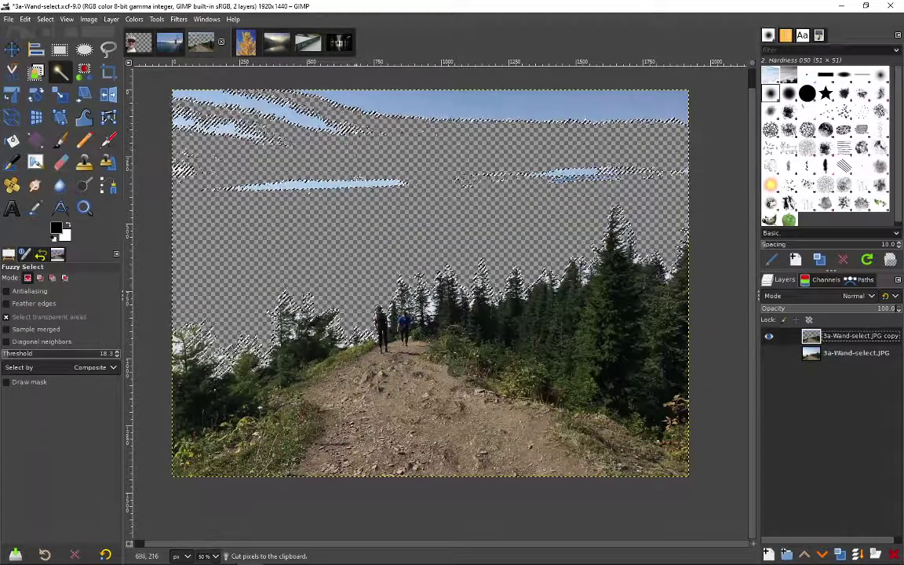
pyautogui.click(60, 49)
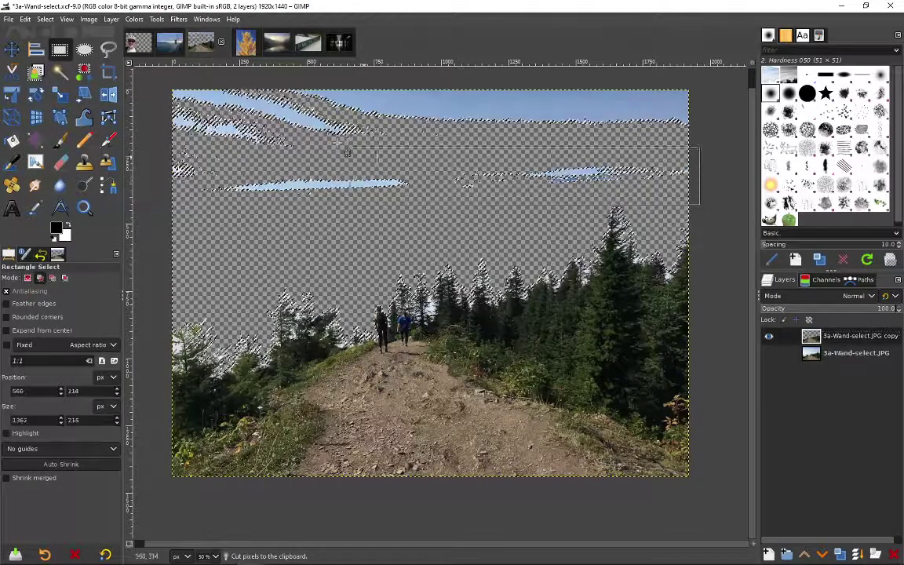
pyautogui.moveTo(699, 204); pyautogui.dragTo(165, 78)
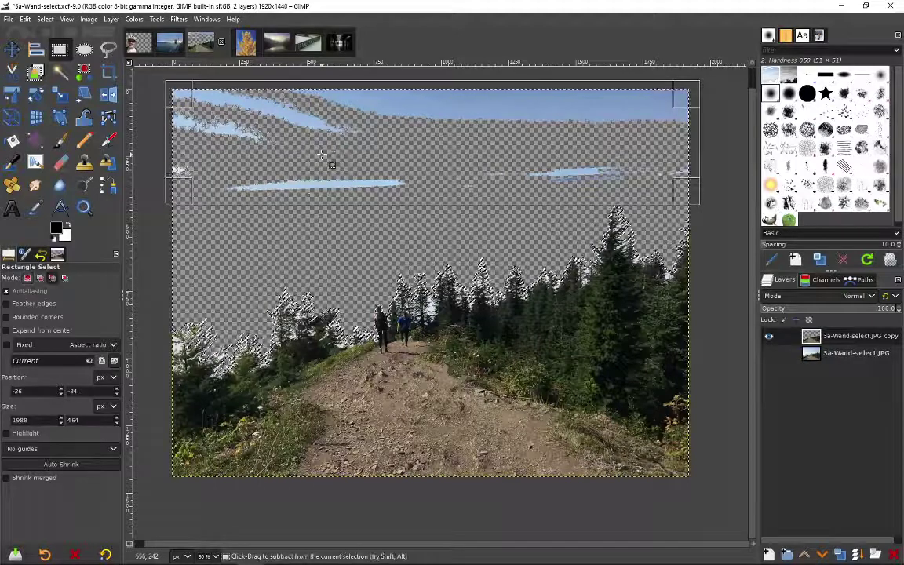
pyautogui.hotkey('ctrl', 'x')
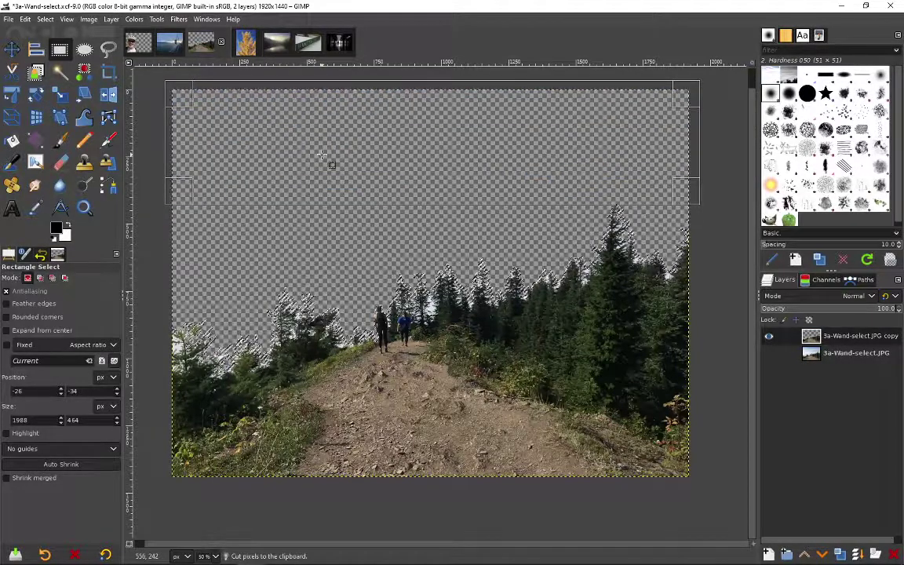
pyautogui.click(332, 162)
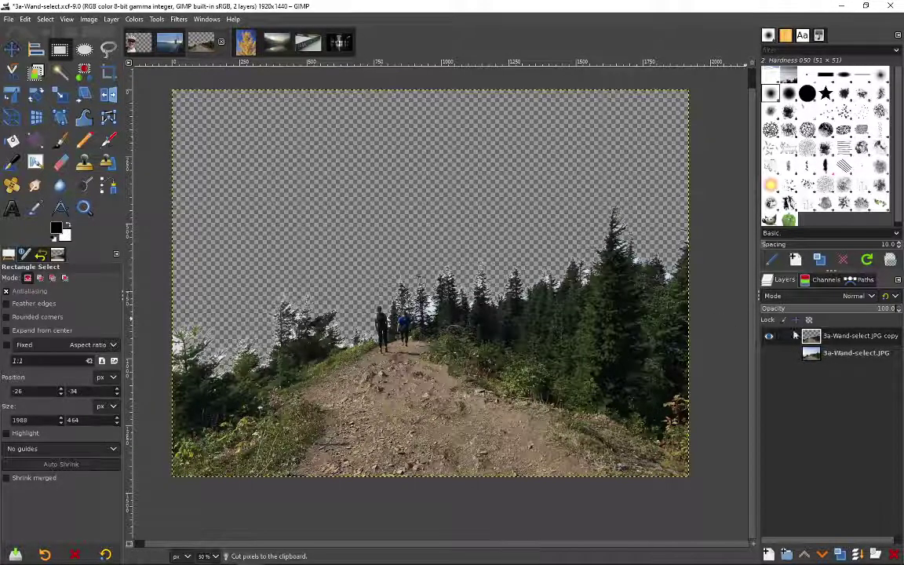
pyautogui.moveTo(801, 337); pyautogui.dragTo(178, 50)
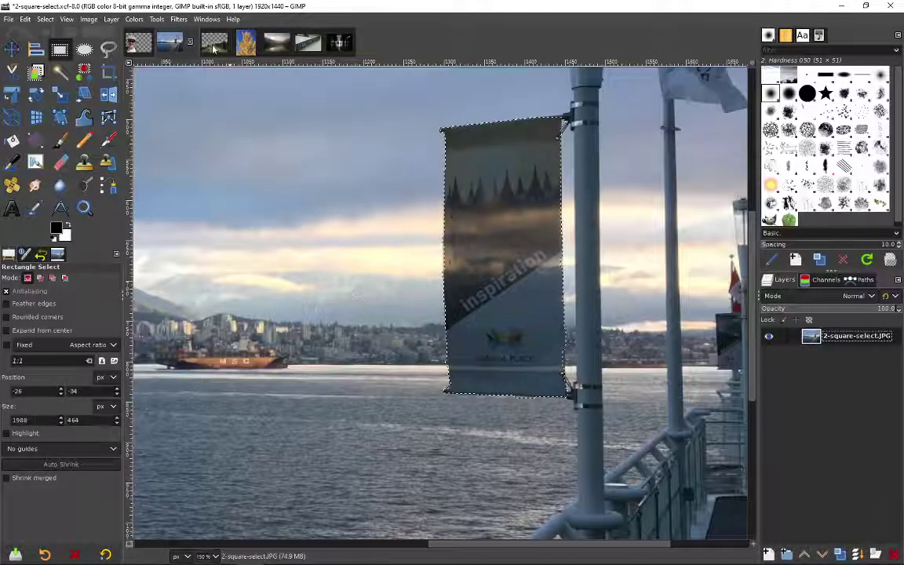
# Drop the 3a-Wand-select.JPG copy layer onto the waterfront photo, check it, then open 3-magic-wand-2.
pyautogui.click(213, 44)
pyautogui.moveTo(810, 337); pyautogui.dragTo(355, 269)
pyautogui.scroll(-4, 356, 269)
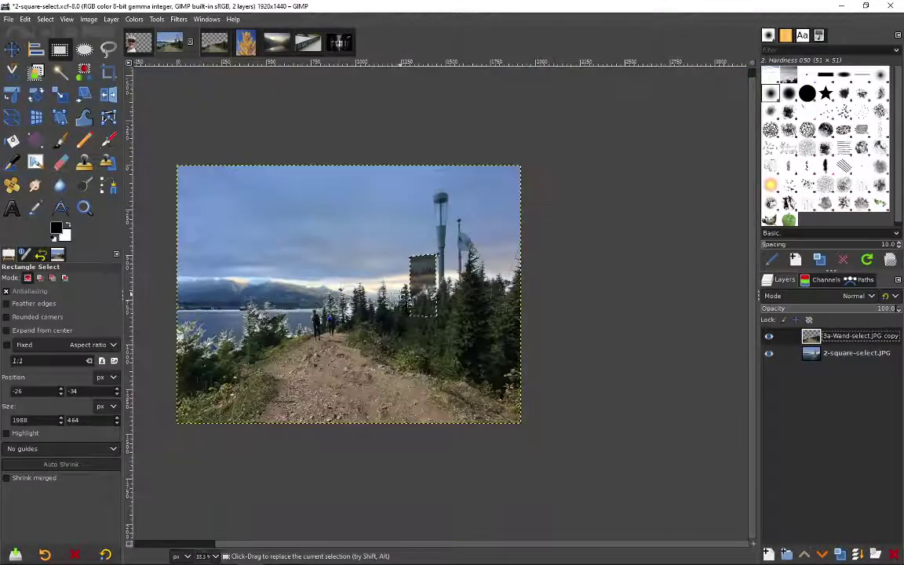
pyautogui.scroll(2, 317, 309)
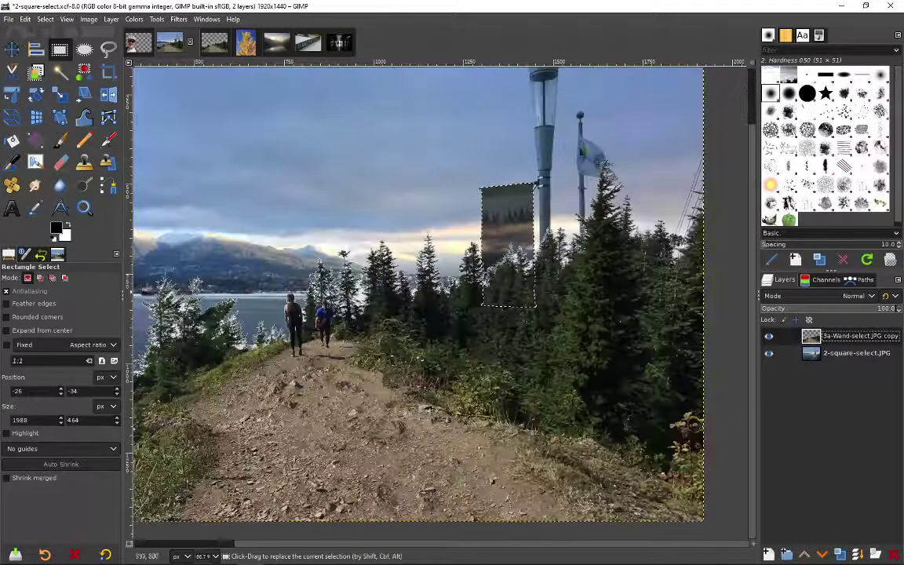
pyautogui.scroll(-2, 312, 311)
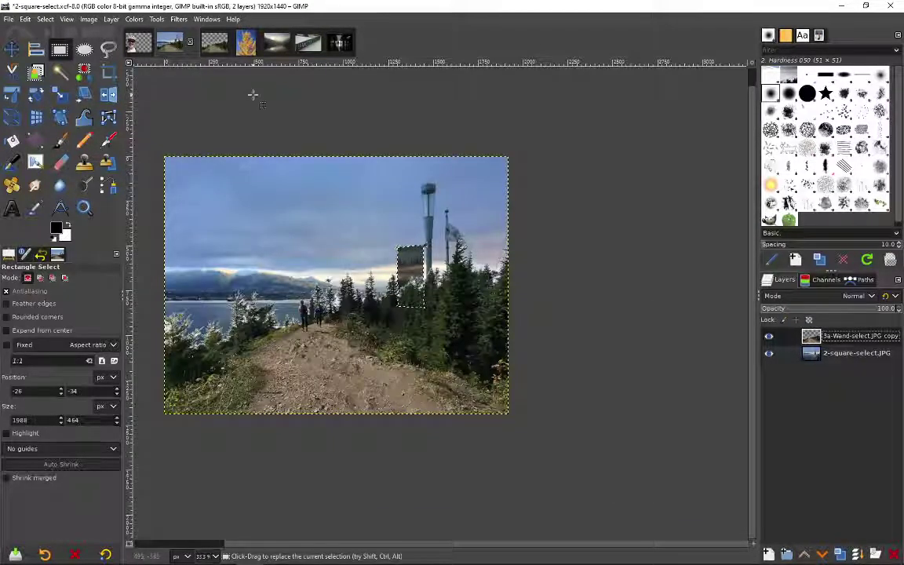
pyautogui.hotkey('alt', '4')
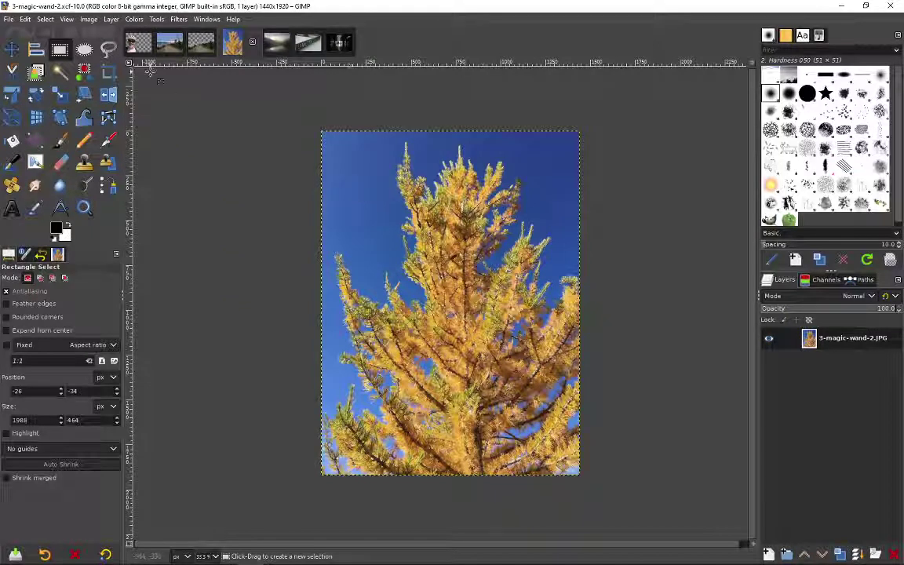
# Select the blue sky around the golden larch with Select By Color at threshold 31.7.
pyautogui.click(44, 19)
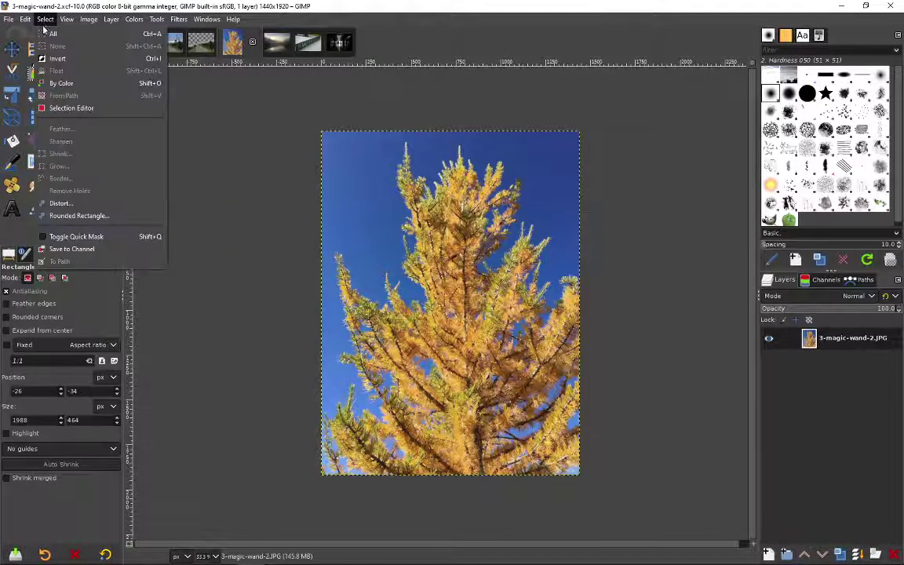
pyautogui.click(59, 80)
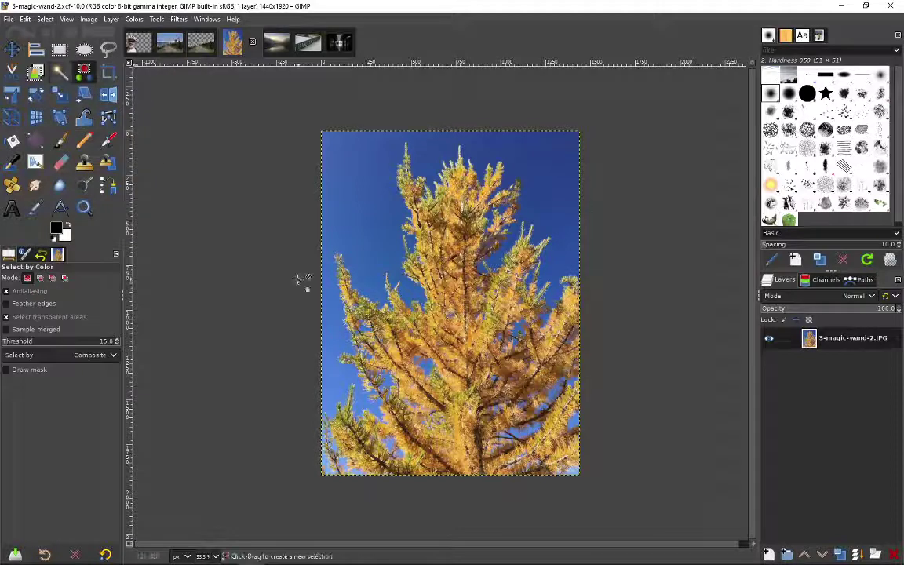
pyautogui.click(411, 293)
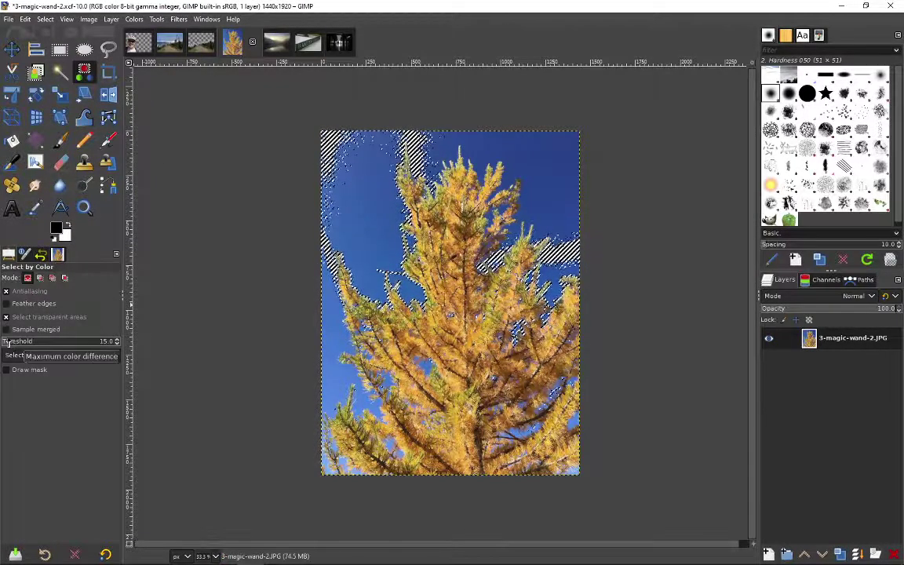
pyautogui.hotkey('ctrl', 'shift', 'a')
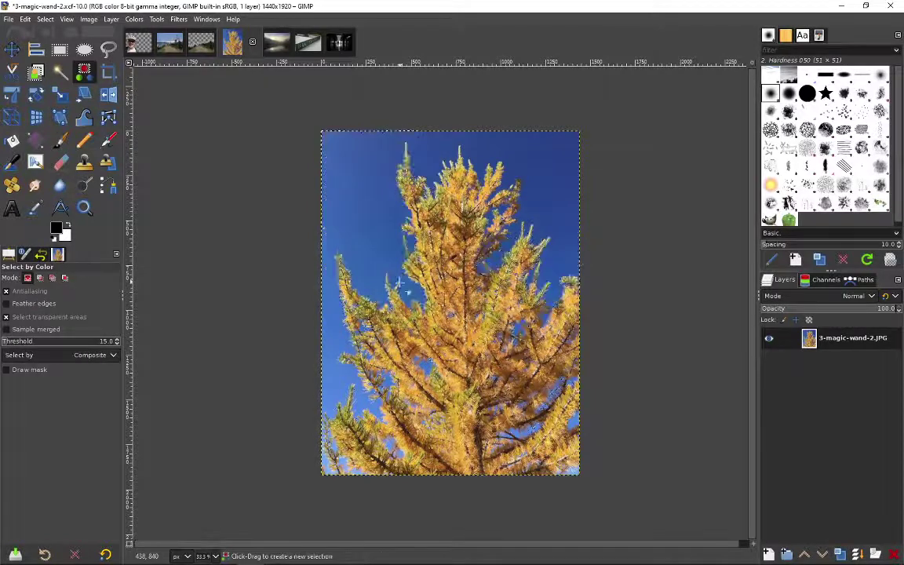
pyautogui.click(14, 343)
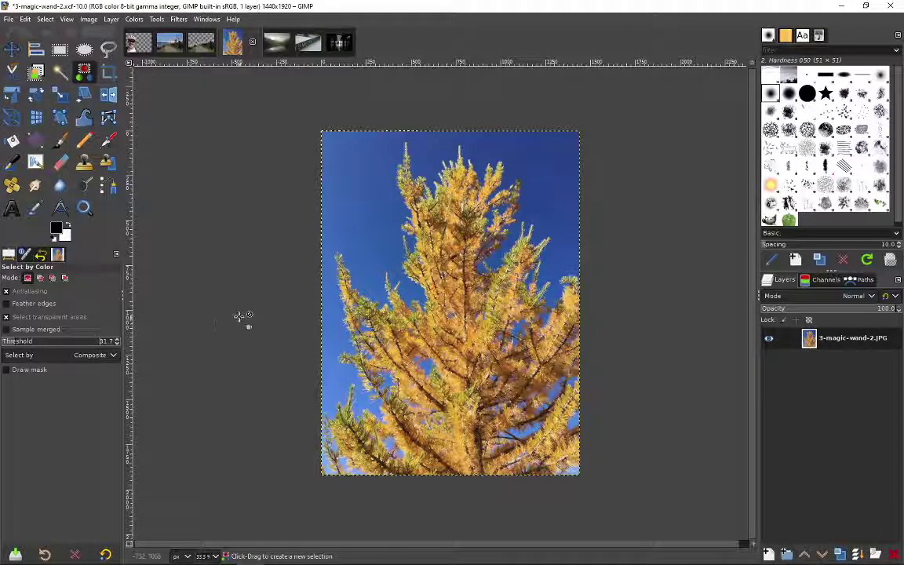
pyautogui.click(553, 213)
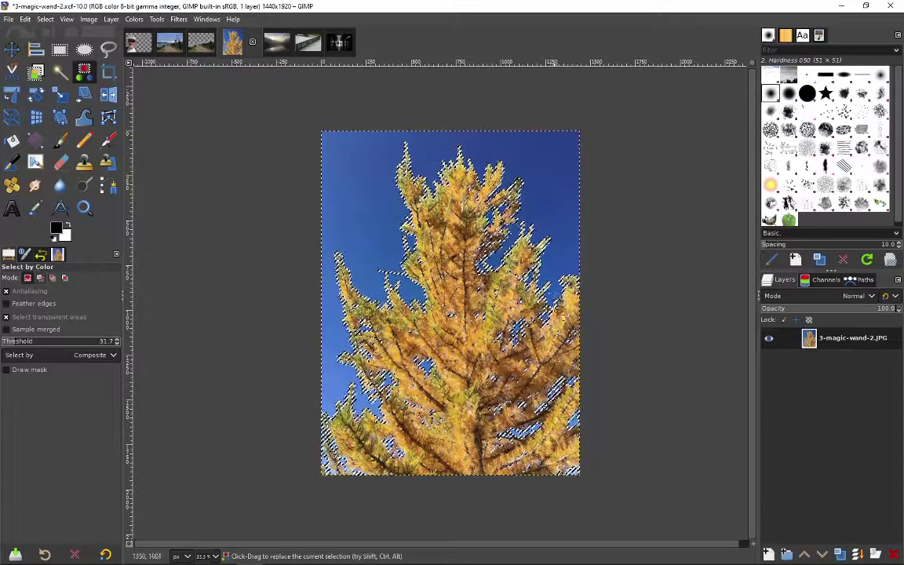
# Add an alpha channel to the tree layer, cut out the selected sky, and deselect.
pyautogui.click(112, 22)
pyautogui.moveTo(160, 139)
pyautogui.click(263, 139)
pyautogui.hotkey('ctrl', 'x')
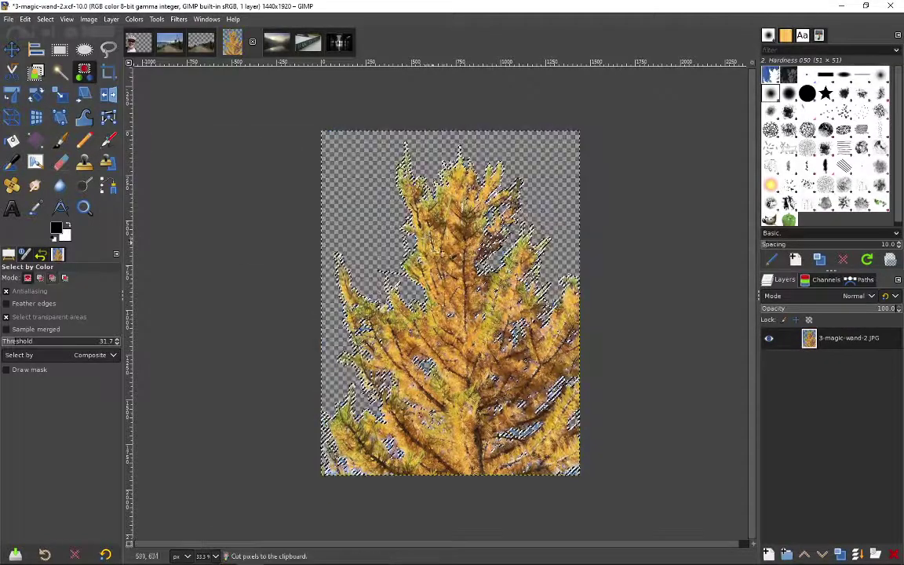
pyautogui.hotkey('ctrl', 'shift', 'a')
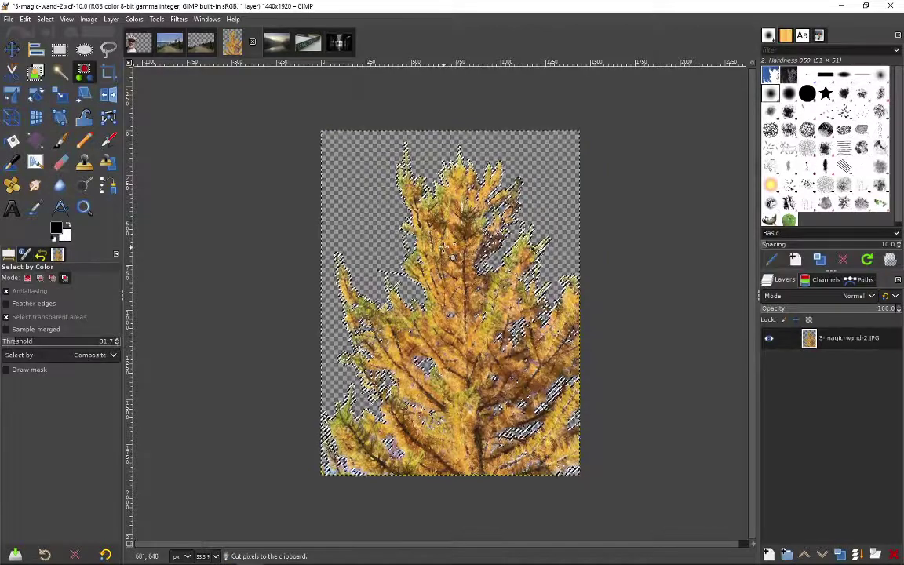
# Inspect the tree edges, undo the sky cut, duplicate the tree layer, and open 4-free-select.
pyautogui.press('1')
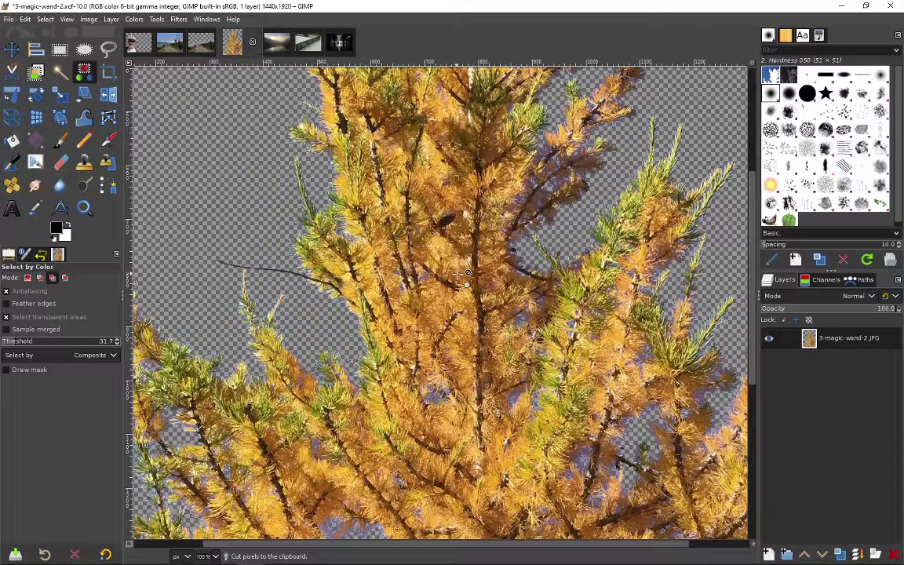
pyautogui.hotkey('shift', '2')
pyautogui.scroll(-2, 466, 276)
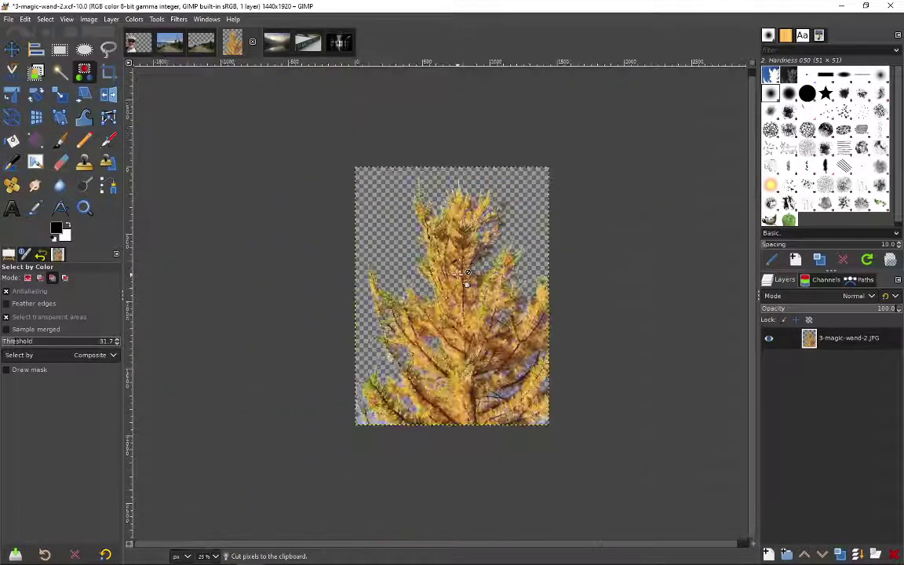
pyautogui.scroll(3, 466, 276)
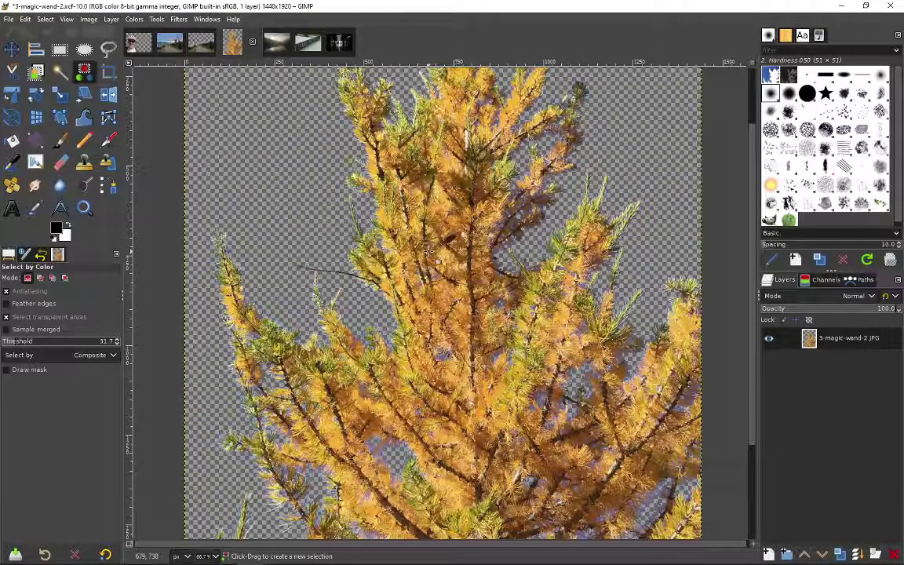
pyautogui.scroll(-2, 428, 251)
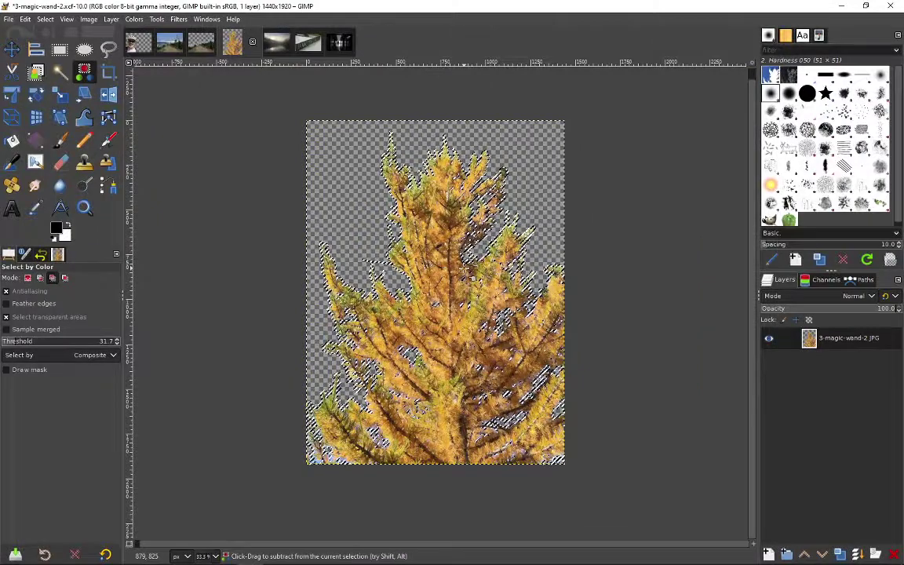
pyautogui.hotkey('ctrl', 'z')
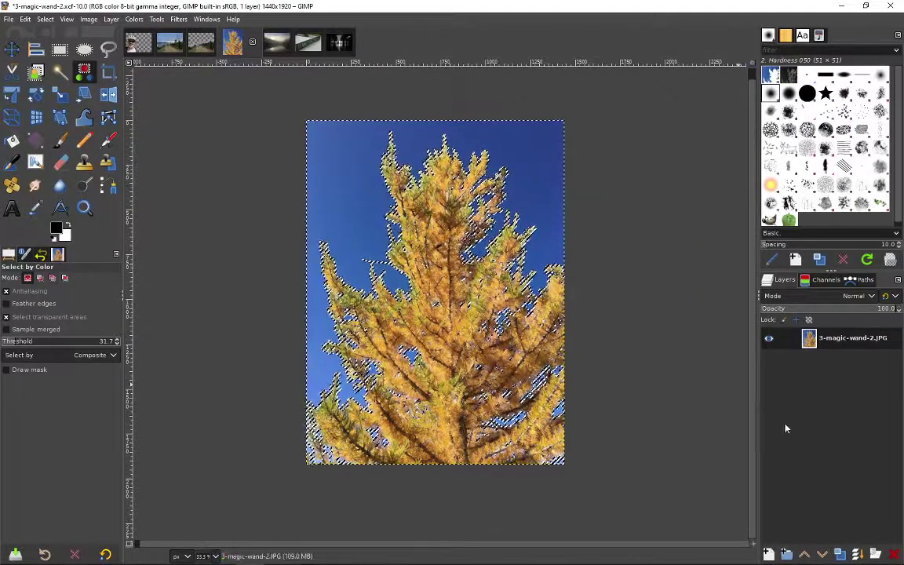
pyautogui.hotkey('shift', 'ctrl', 'd')
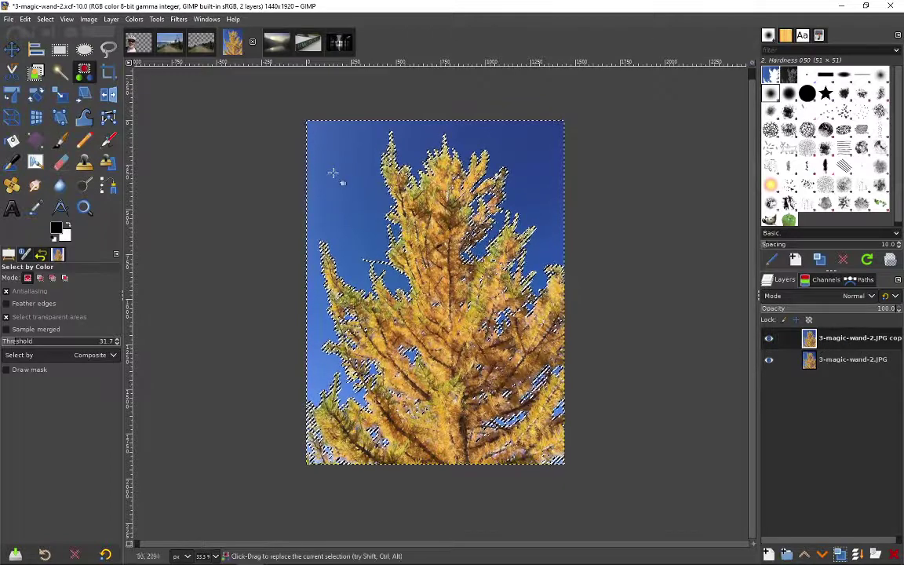
pyautogui.click(276, 42)
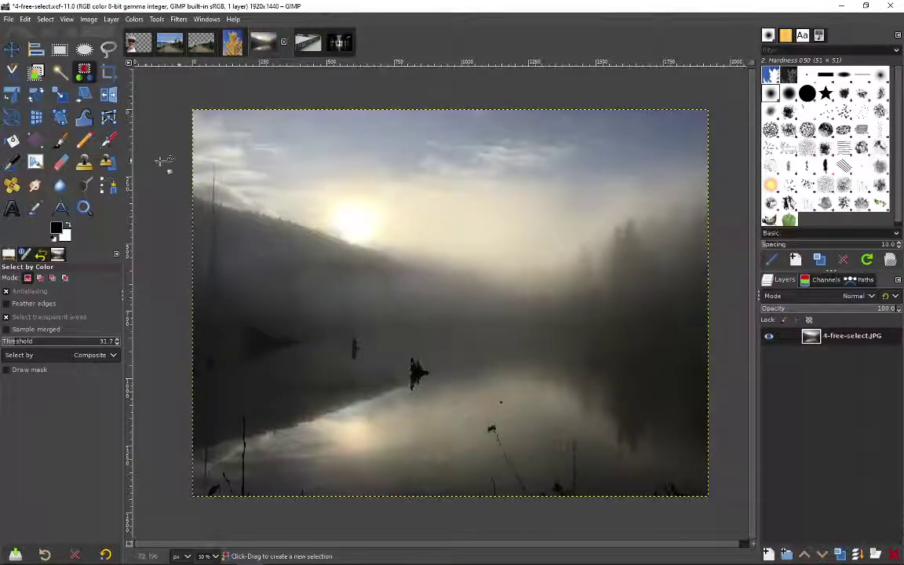
# Draw a feathered freehand loop from the hillside ridge down to the lake reflection, and commit it as a selection.
pyautogui.click(108, 51)
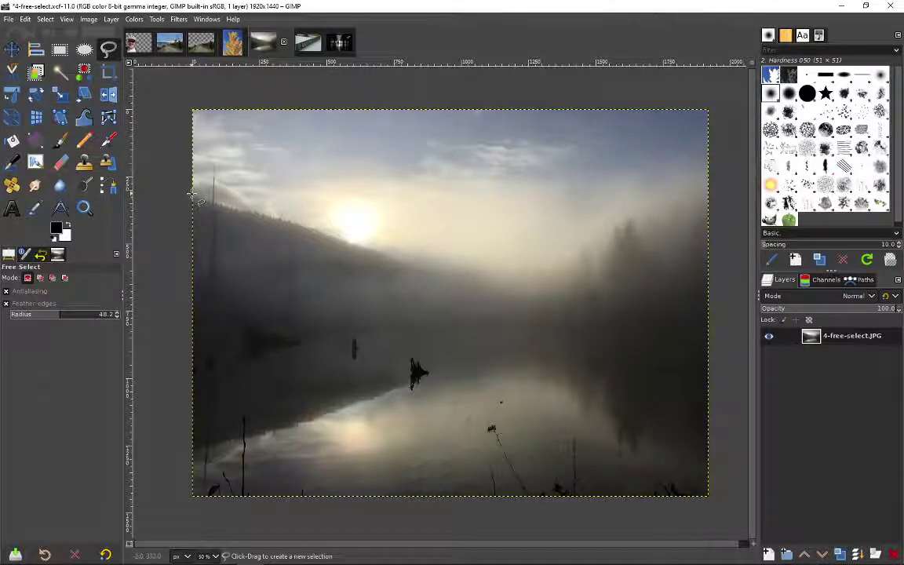
pyautogui.moveTo(192, 193)
pyautogui.mouseDown()
pyautogui.moveTo(327, 246)
pyautogui.moveTo(499, 274)
pyautogui.mouseUp()
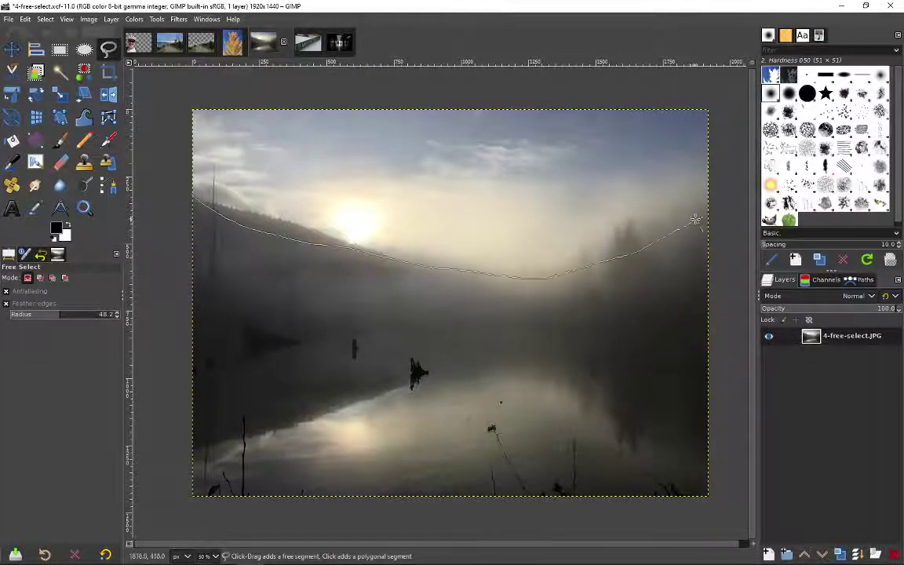
pyautogui.moveTo(697, 219)
pyautogui.mouseDown()
pyautogui.moveTo(711, 455)
pyautogui.moveTo(591, 395)
pyautogui.moveTo(485, 374)
pyautogui.moveTo(391, 388)
pyautogui.moveTo(191, 451)
pyautogui.moveTo(193, 196)
pyautogui.mouseUp()
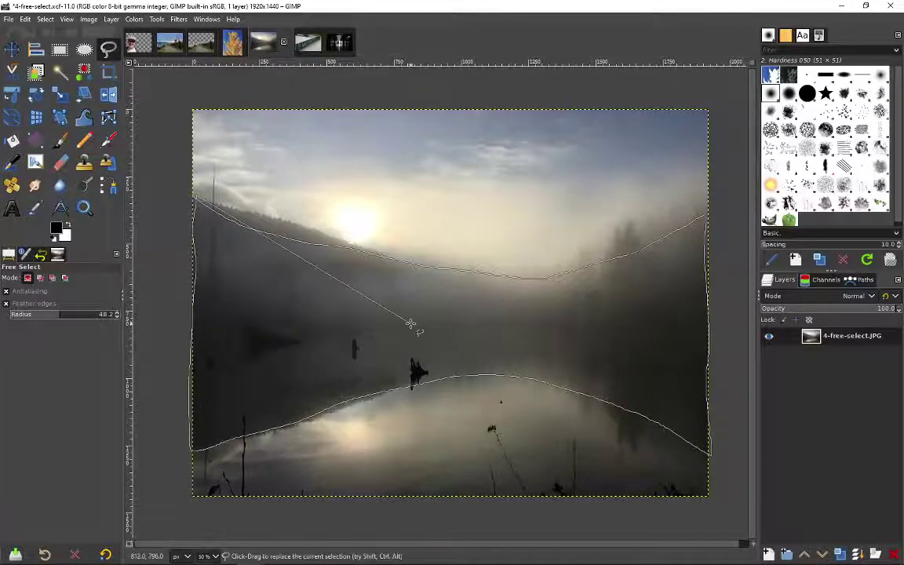
pyautogui.press('Escape')
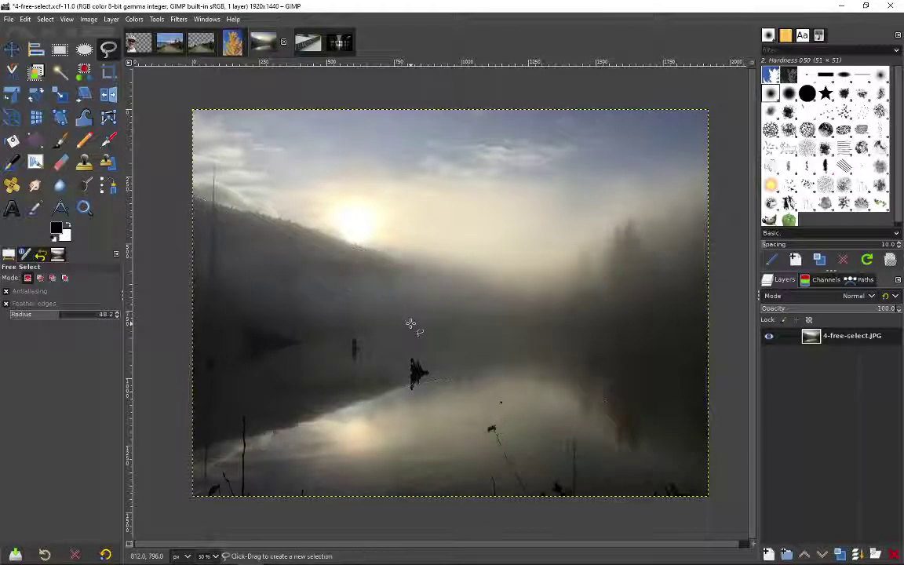
pyautogui.moveTo(193, 192)
pyautogui.mouseDown()
pyautogui.moveTo(401, 256)
pyautogui.moveTo(506, 266)
pyautogui.moveTo(632, 233)
pyautogui.moveTo(717, 198)
pyautogui.moveTo(715, 442)
pyautogui.moveTo(573, 392)
pyautogui.moveTo(431, 381)
pyautogui.moveTo(205, 461)
pyautogui.moveTo(186, 440)
pyautogui.moveTo(200, 248)
pyautogui.mouseUp()
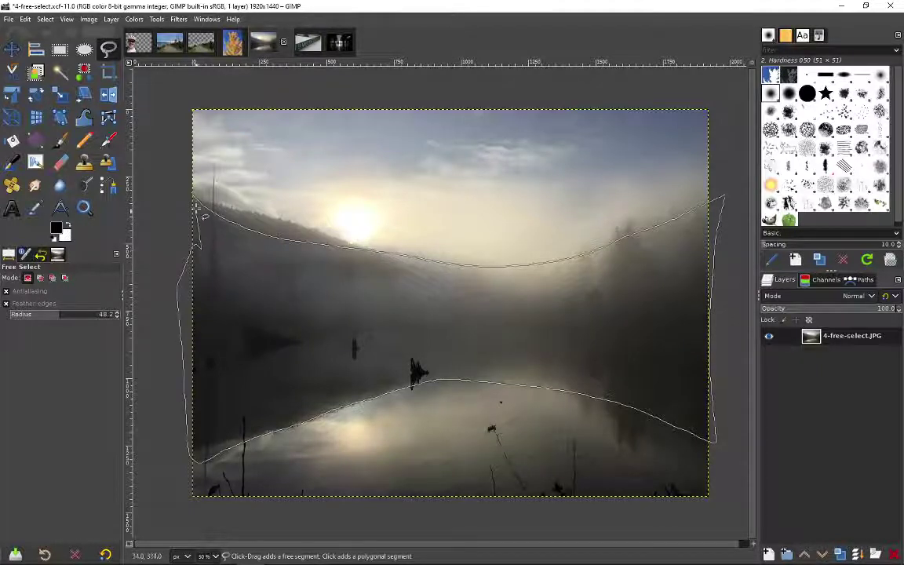
pyautogui.moveTo(198, 208); pyautogui.dragTo(191, 193)
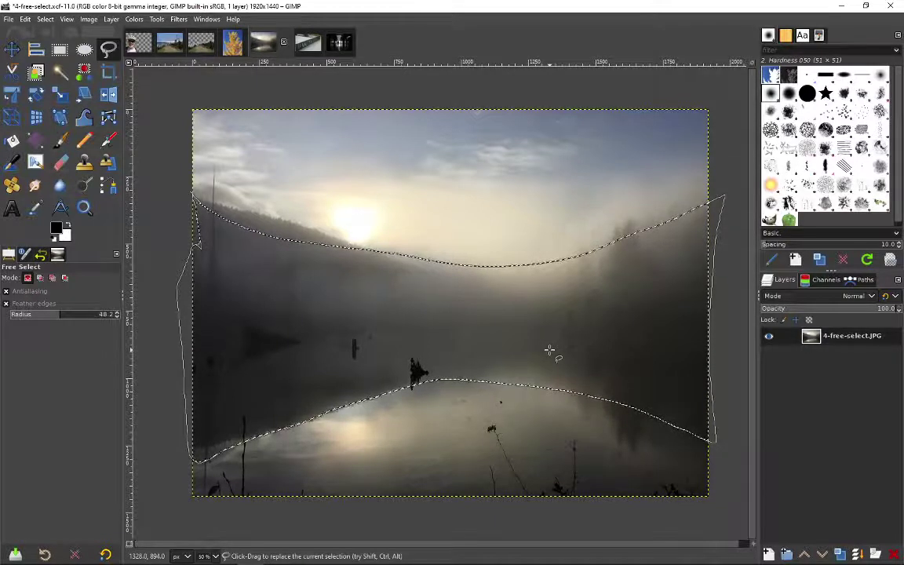
pyautogui.press('Return')
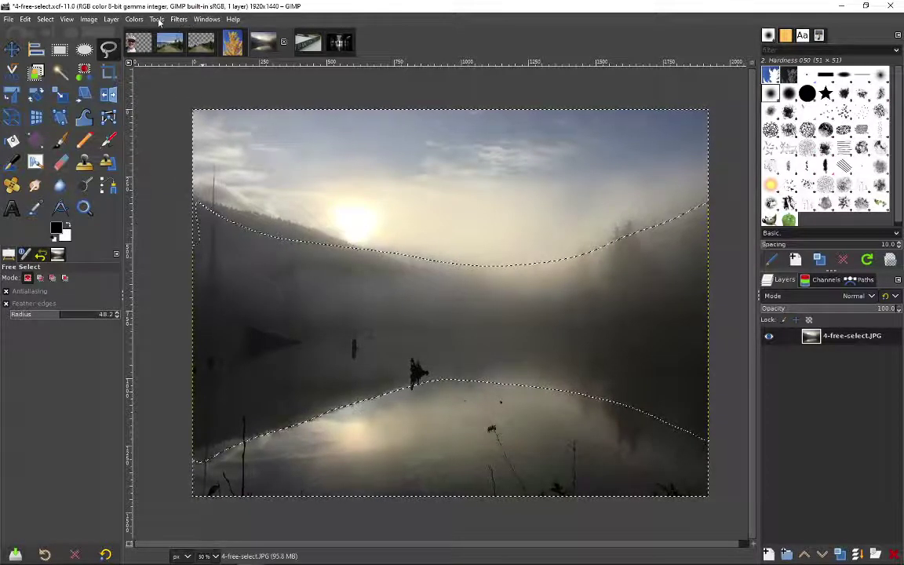
# Desaturate the selected band to greyscale with Hue-Saturation at Saturation -100.
pyautogui.click(133, 19)
pyautogui.click(161, 67)
pyautogui.moveTo(116, 395); pyautogui.dragTo(27, 387)
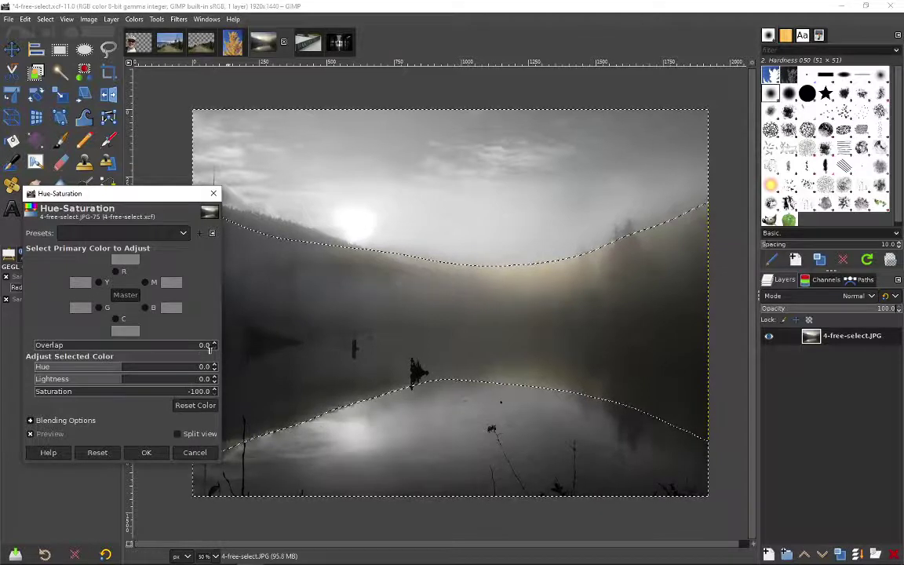
pyautogui.click(148, 453)
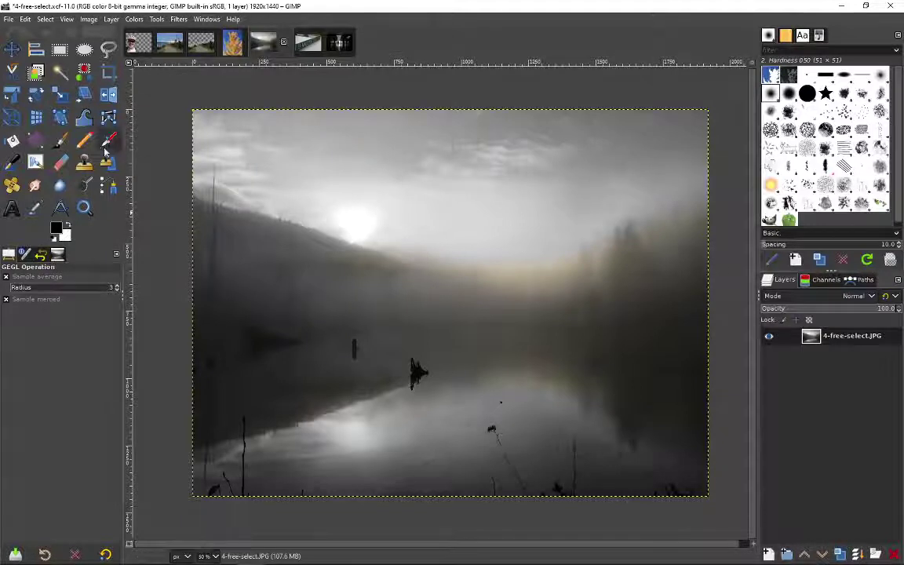
# Stop Fuzzy Select from including transparent areas, and lower the Free Select feather radius to 43.5.
pyautogui.click(59, 71)
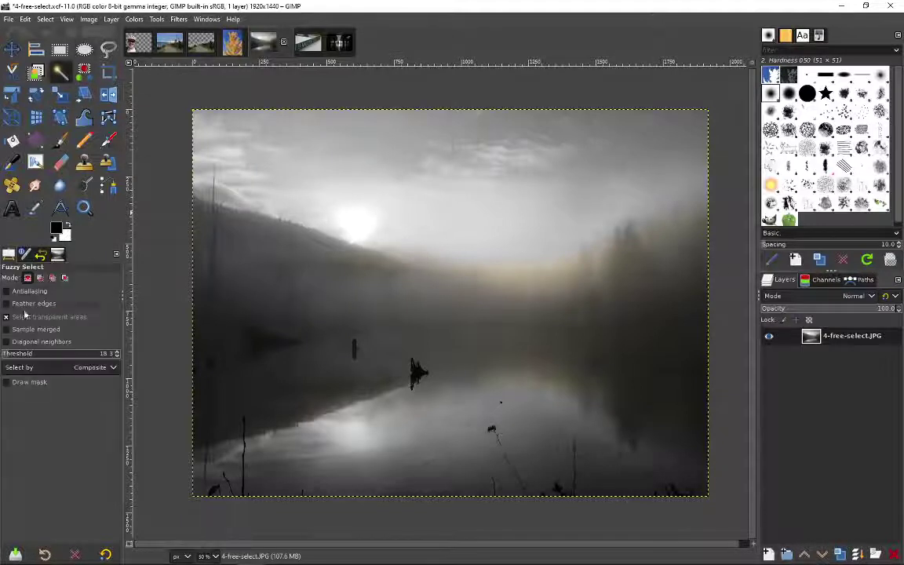
pyautogui.click(7, 315)
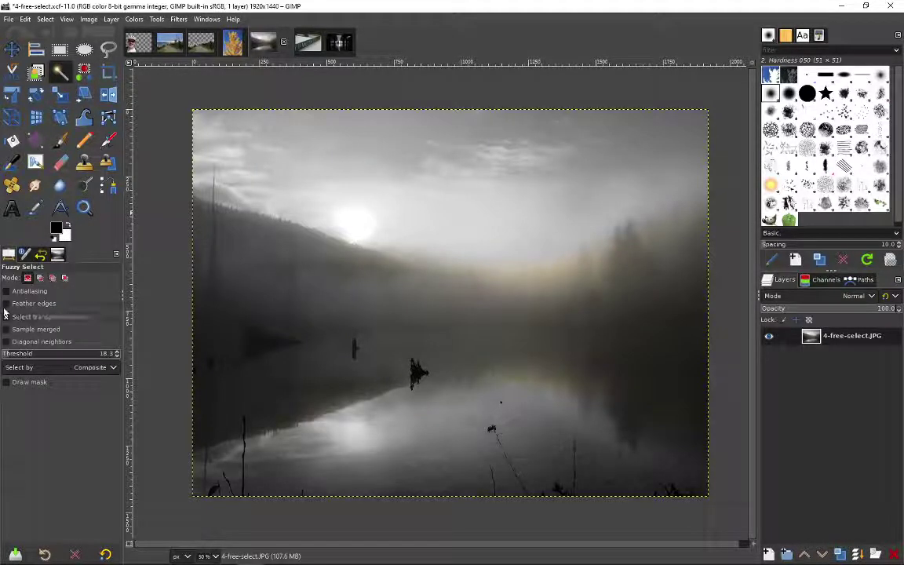
pyautogui.click(109, 49)
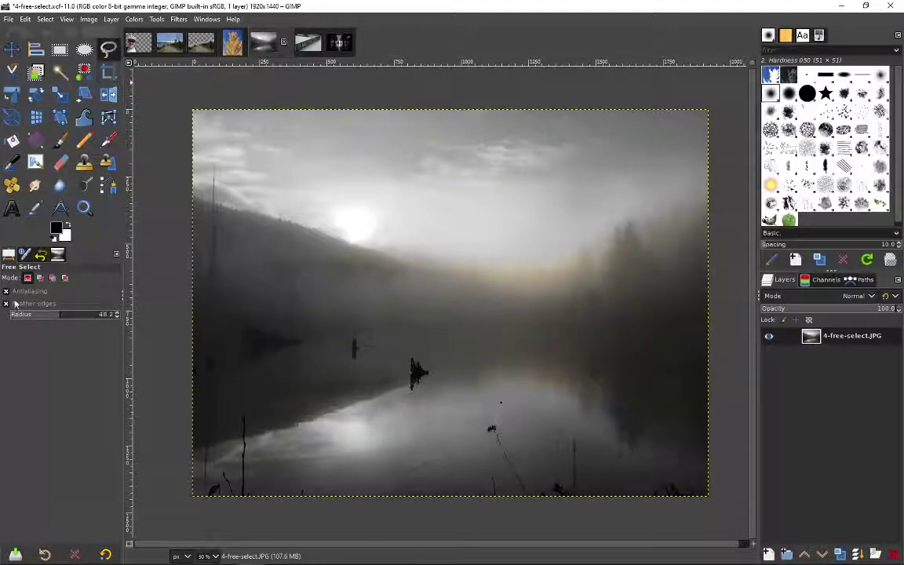
pyautogui.moveTo(55, 314); pyautogui.dragTo(49, 315)
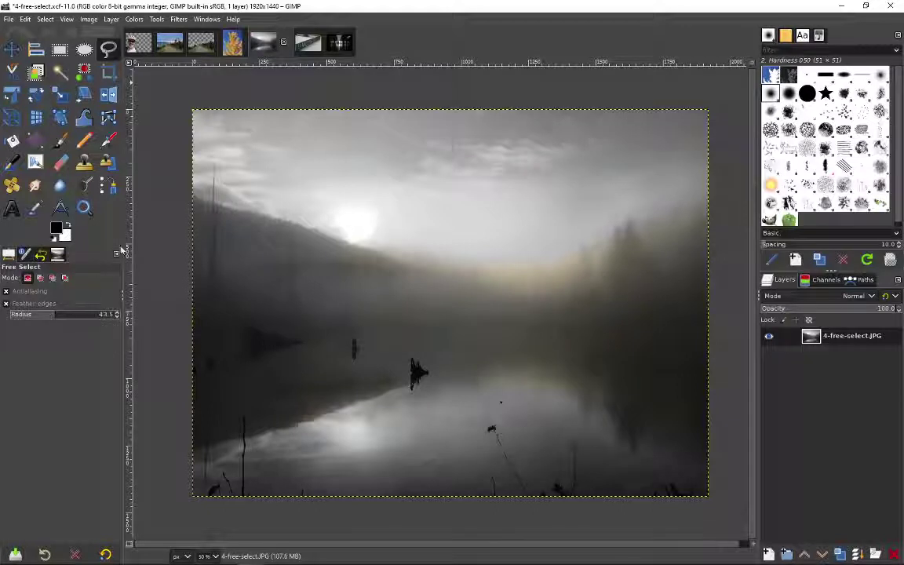
# On the 5-scissors photo, outline the green sign board with a closed path anchored at its corners.
pyautogui.click(313, 45)
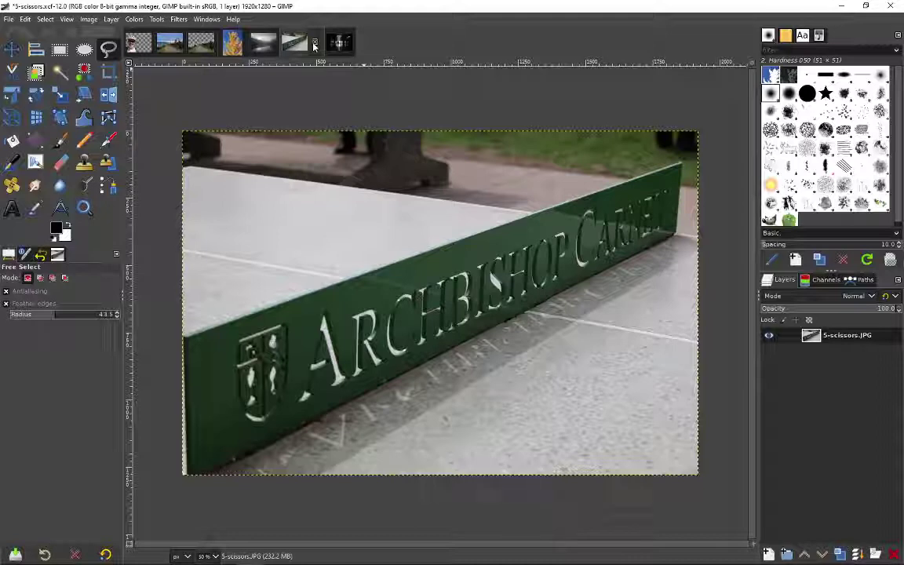
pyautogui.click(111, 189)
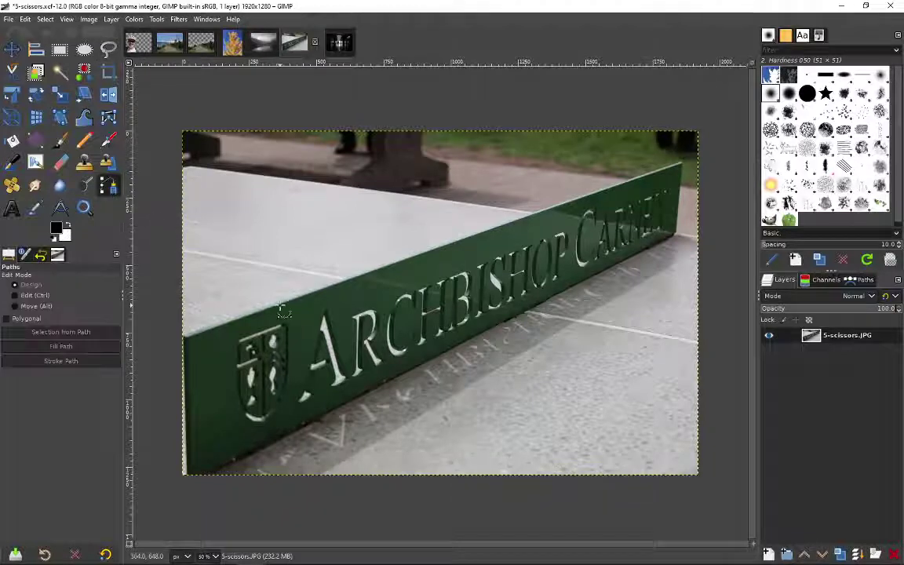
pyautogui.click(185, 335)
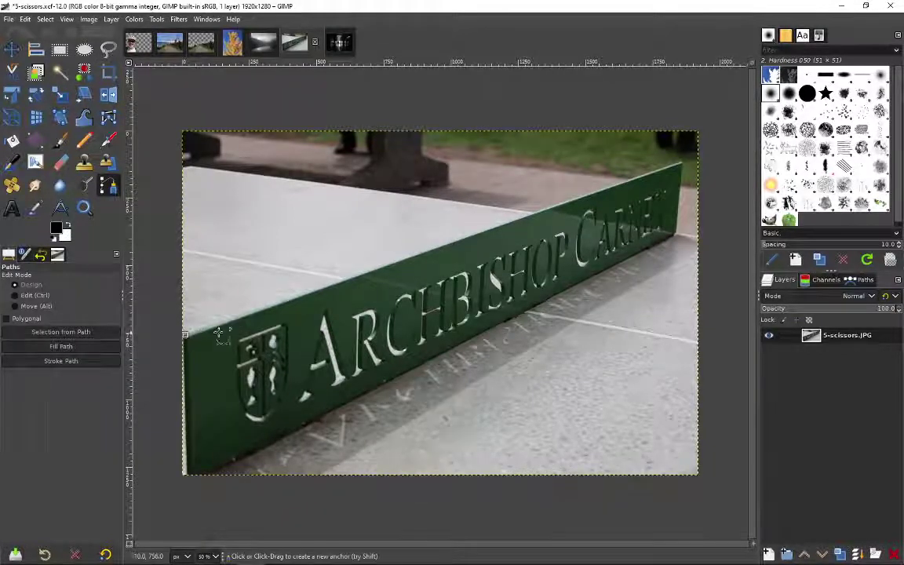
pyautogui.click(681, 162)
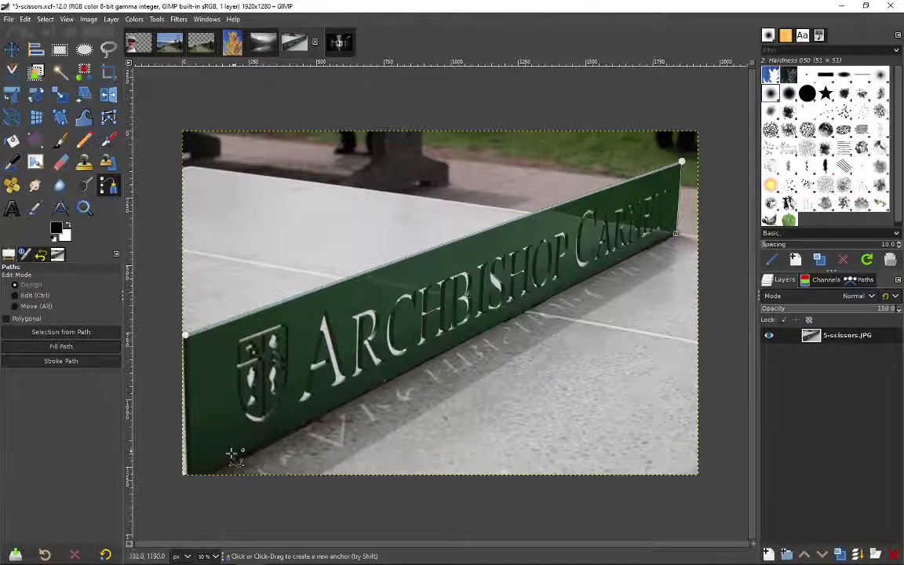
pyautogui.click(196, 472)
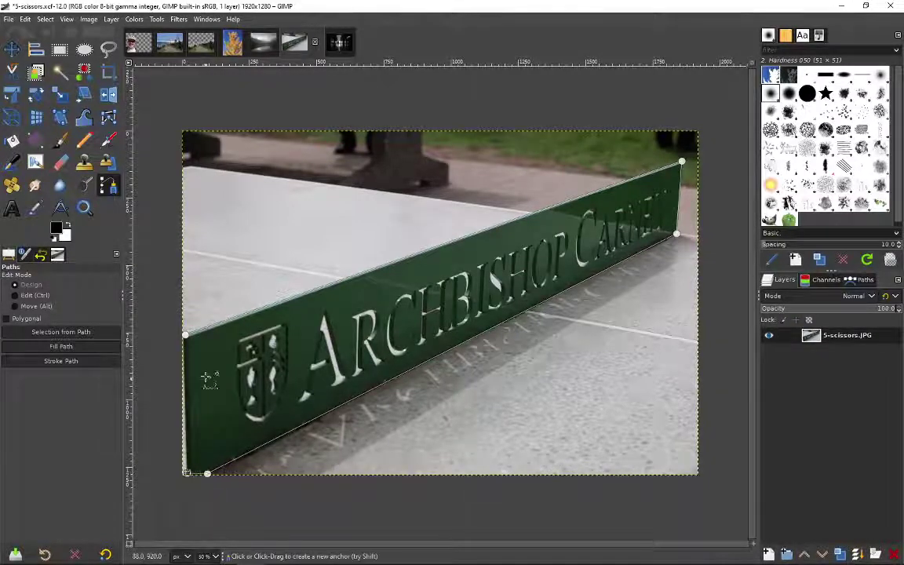
pyautogui.keyDown('ctrl'); pyautogui.click(186, 337); pyautogui.keyUp('ctrl')
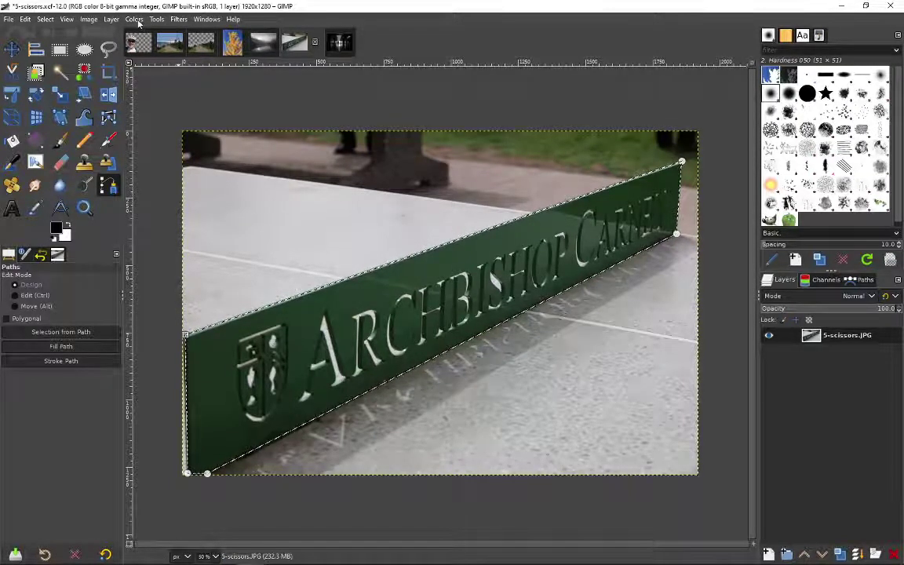
# Add an alpha channel, invert the sign selection, delete the background, and deselect everything.
pyautogui.click(114, 22)
pyautogui.press('Escape')
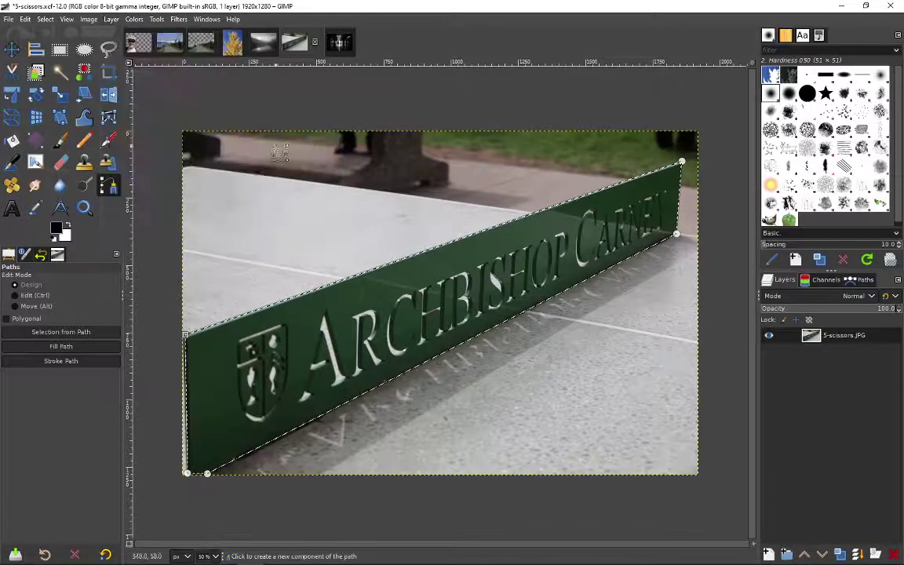
pyautogui.hotkey('ctrl', 'x')
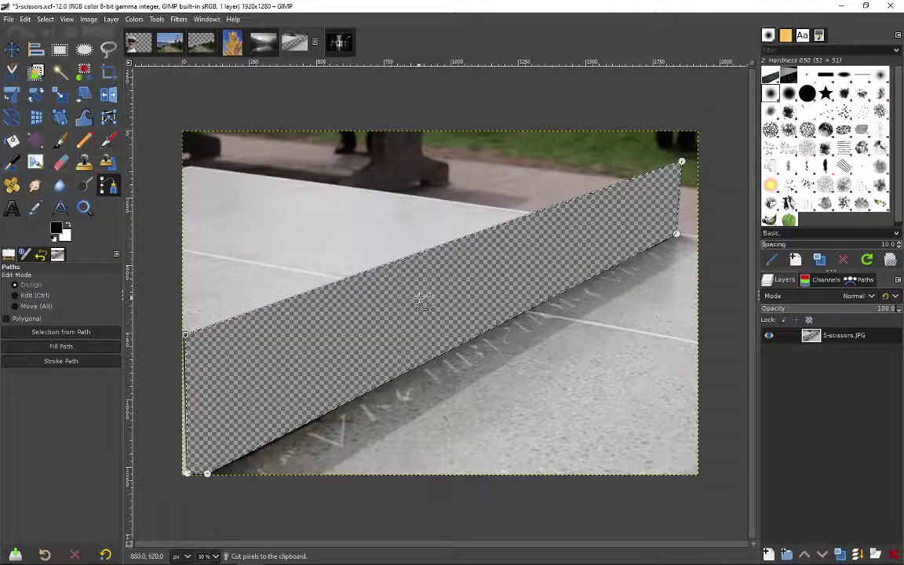
pyautogui.hotkey('ctrl', 'z')
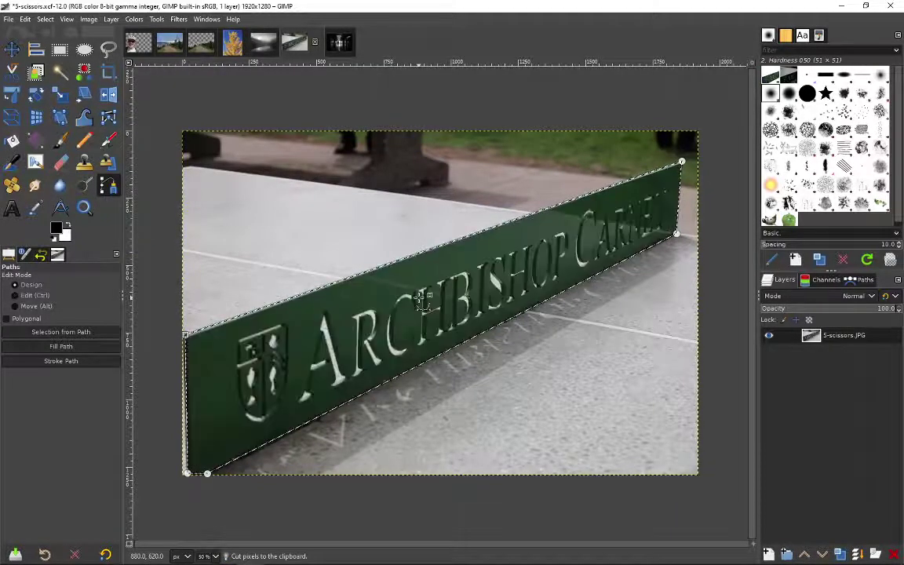
pyautogui.hotkey('ctrl', 'i')
pyautogui.press('Delete')
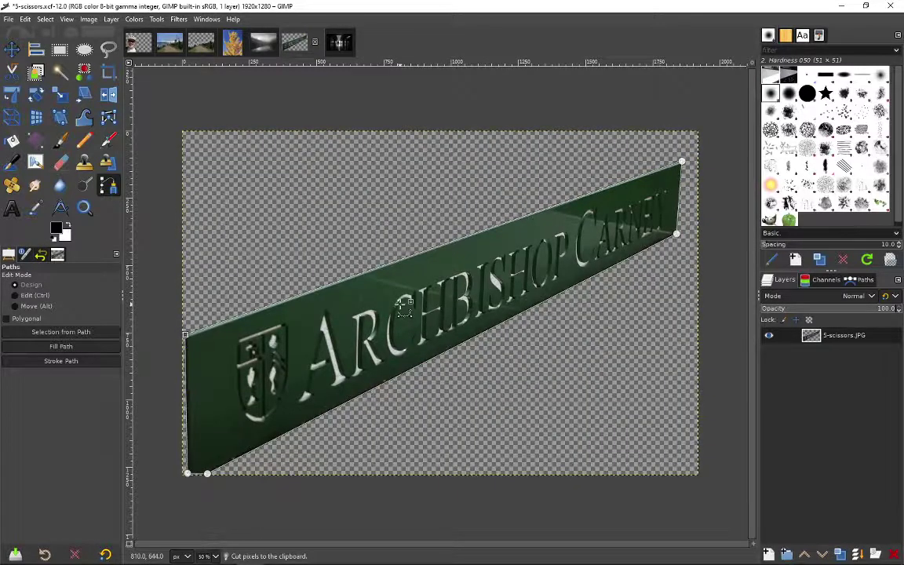
pyautogui.hotkey('shift', 'ctrl', 'a')
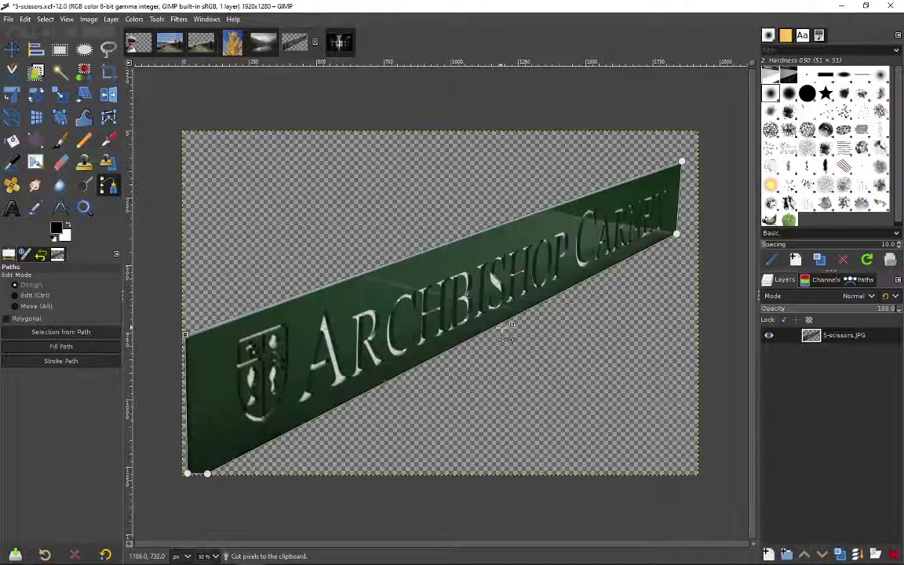
# Load the saved 'Unnamed' banner path back as a selection around the green sign.
pyautogui.click(861, 280)
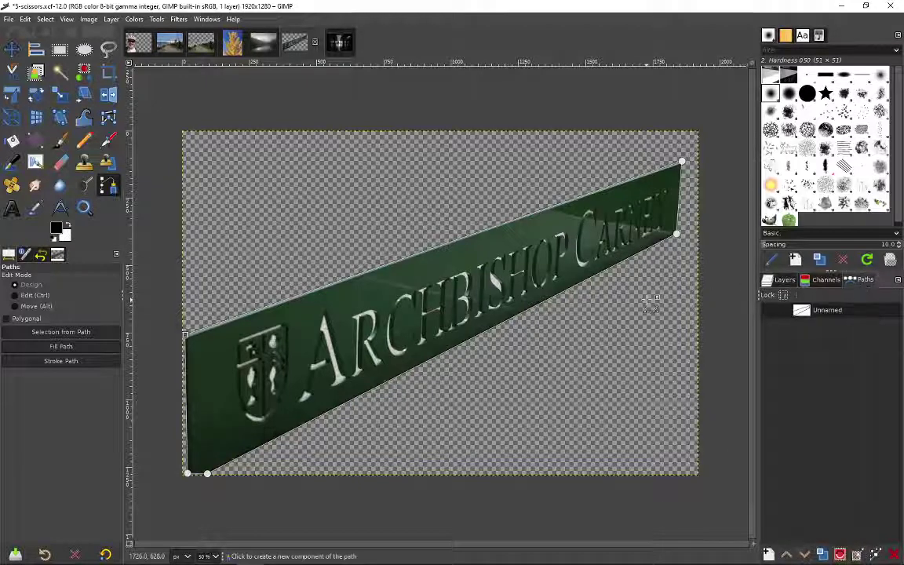
pyautogui.press('m')
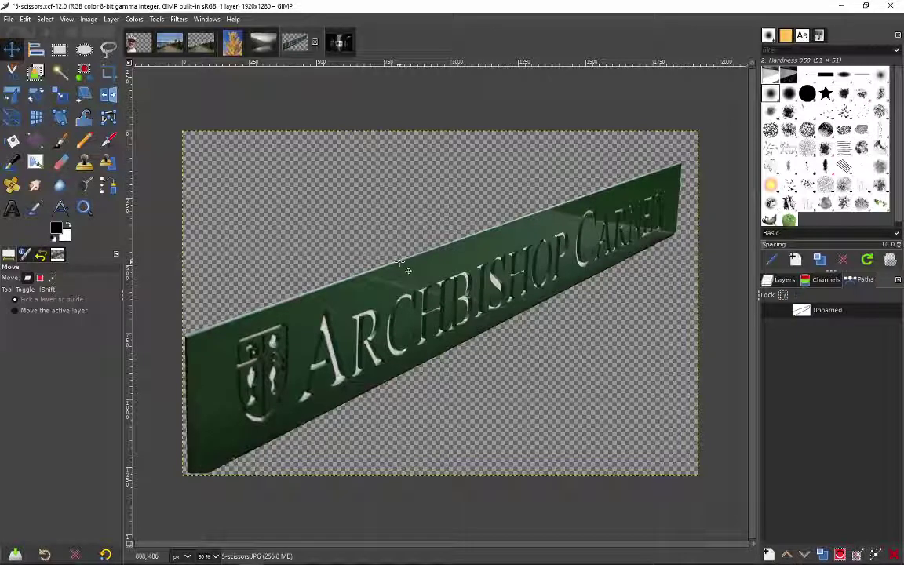
pyautogui.click(851, 310)
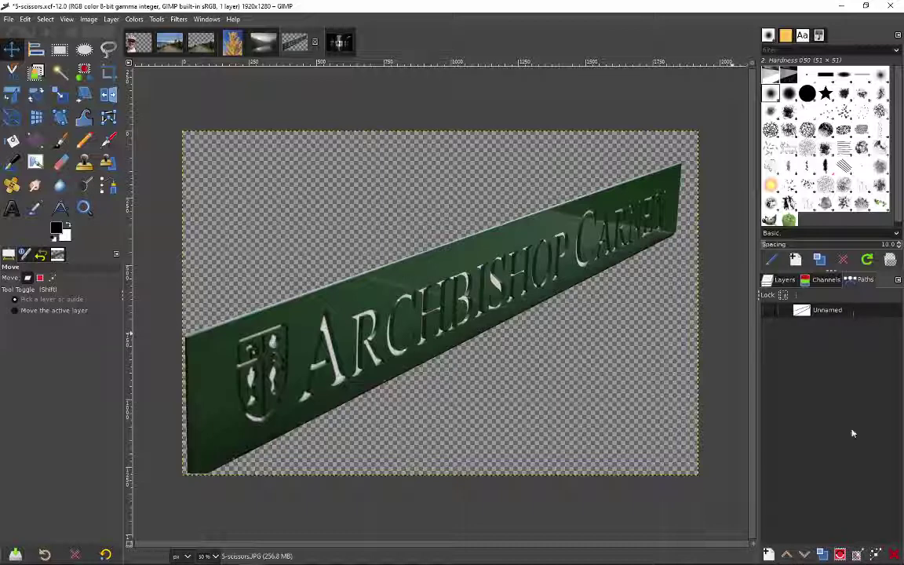
pyautogui.click(840, 557)
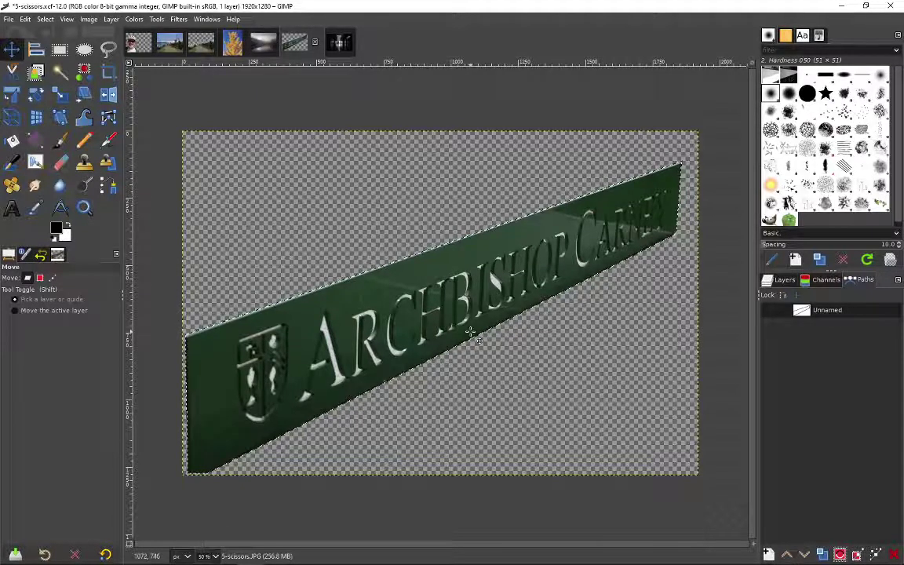
# Zoom in on the shield crest and trace it with a closed, curved path that hugs its right side.
pyautogui.scroll(3, 283, 349)
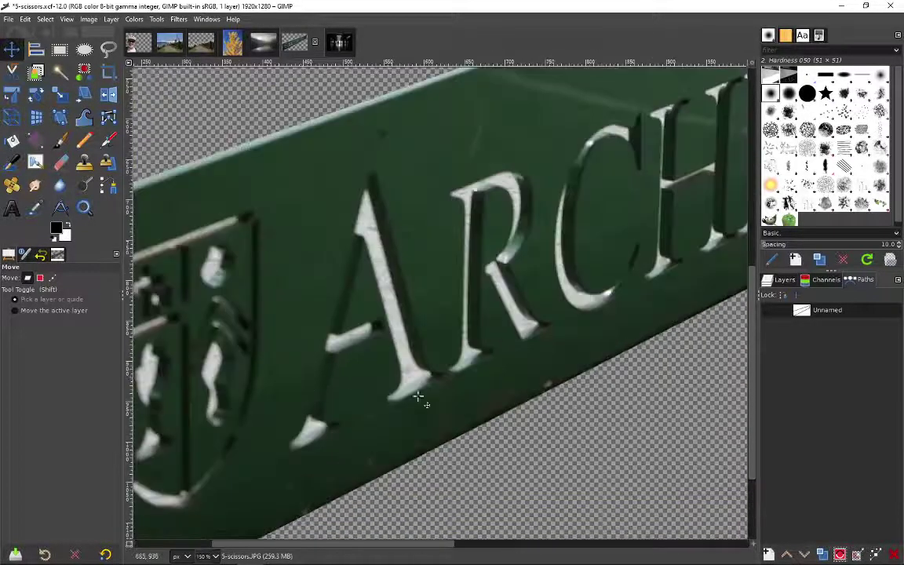
pyautogui.hscroll(-5, 393, 487)
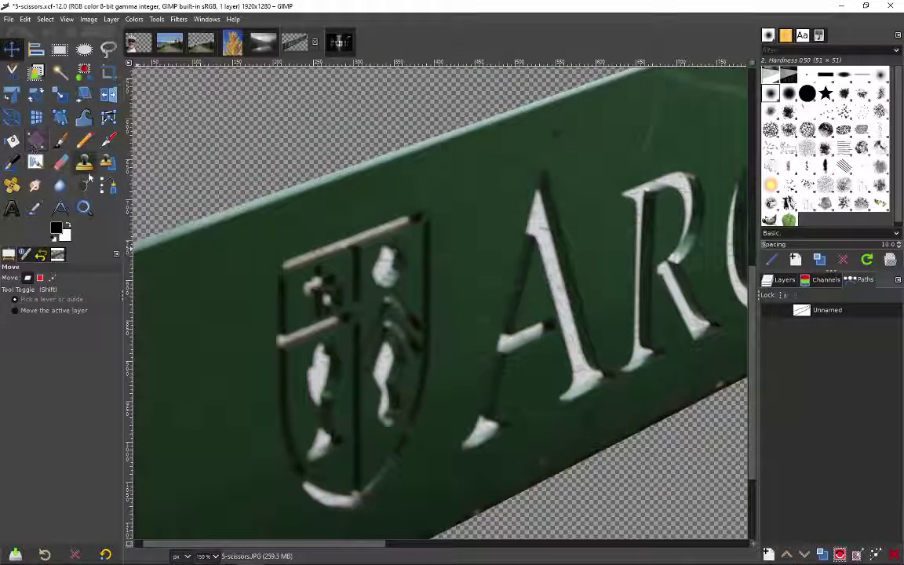
pyautogui.click(108, 186)
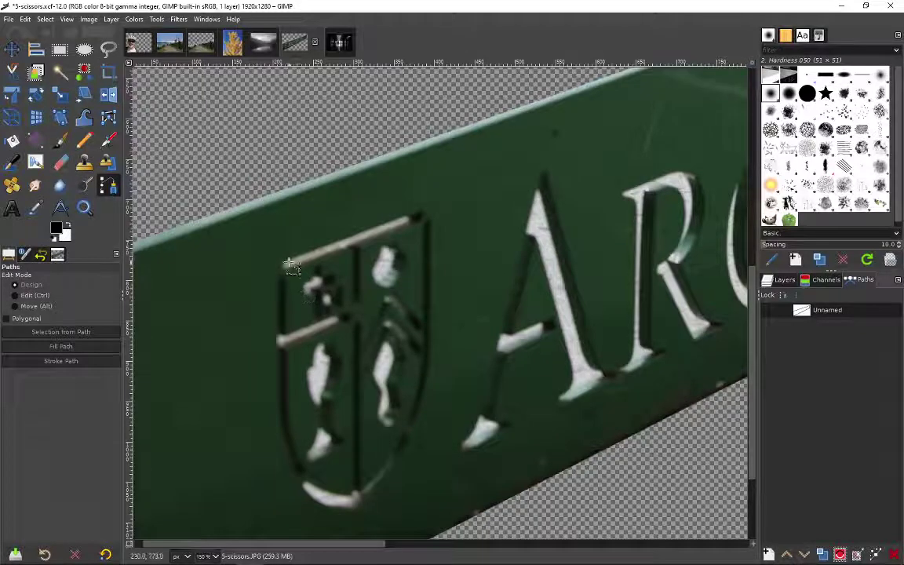
pyautogui.click(281, 263)
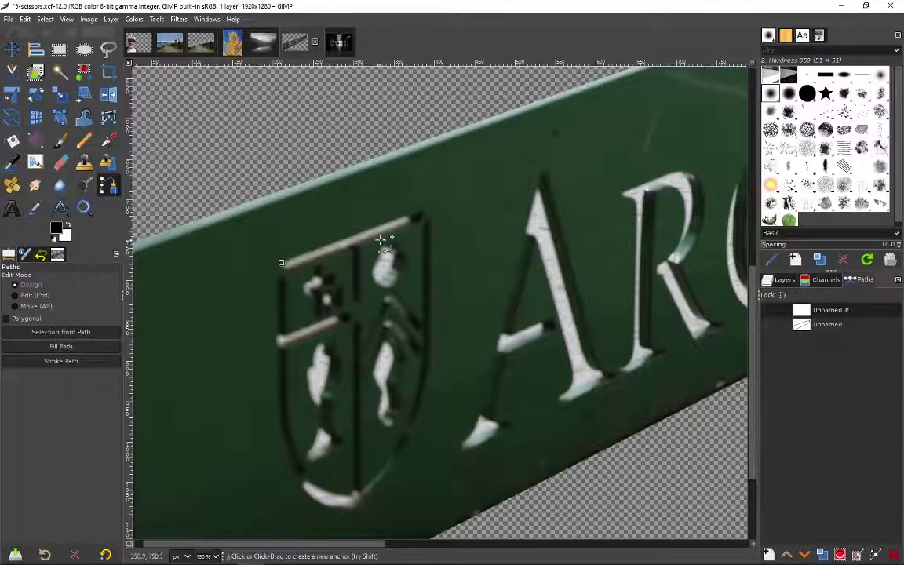
pyautogui.click(425, 215)
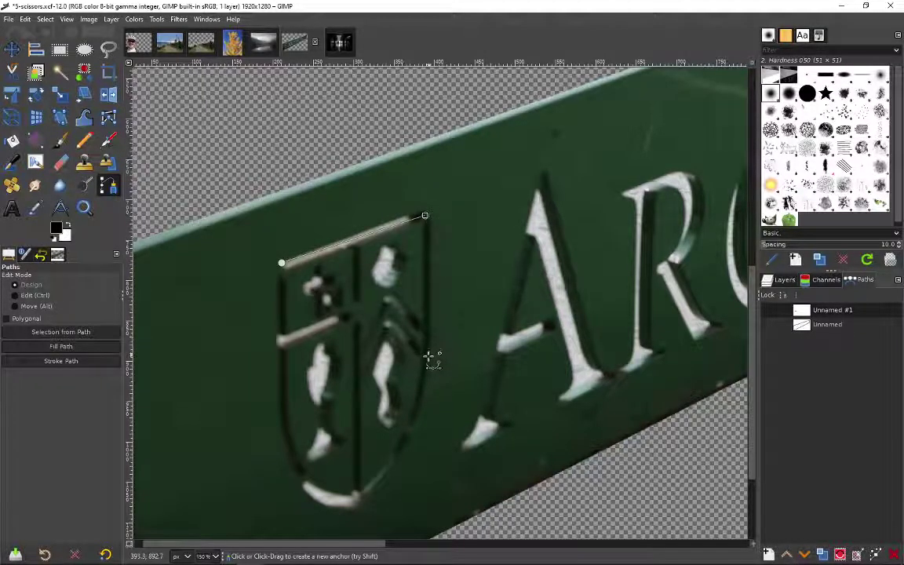
pyautogui.moveTo(426, 374); pyautogui.dragTo(424, 408)
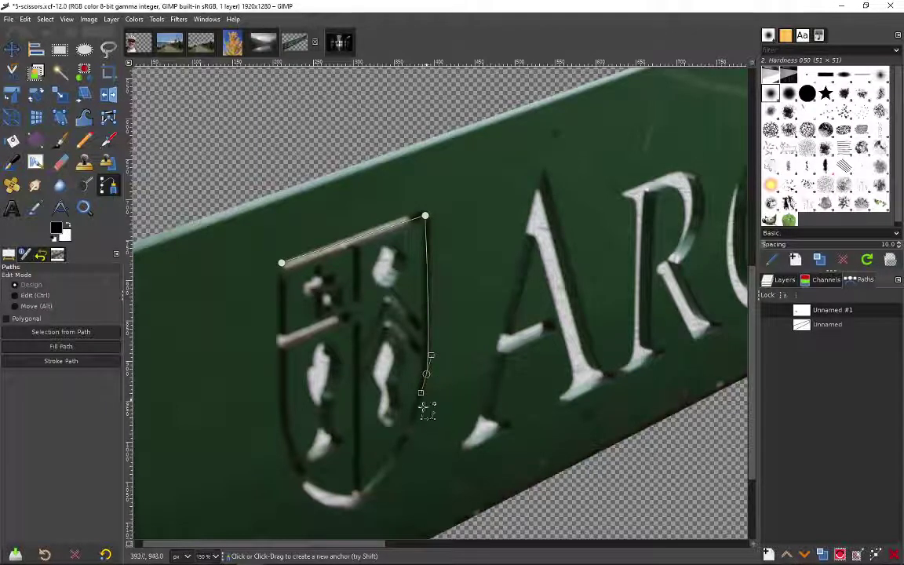
pyautogui.click(362, 499)
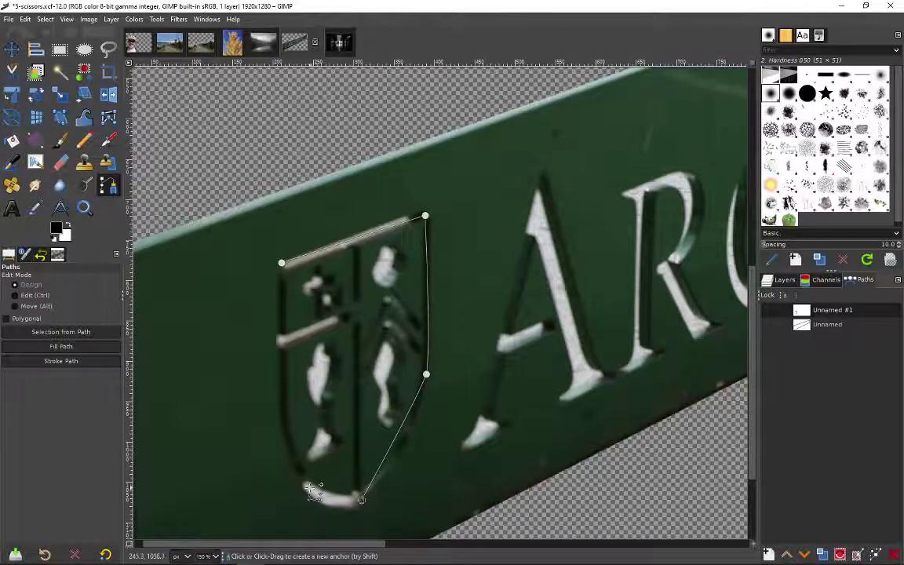
pyautogui.moveTo(304, 483); pyautogui.dragTo(284, 458)
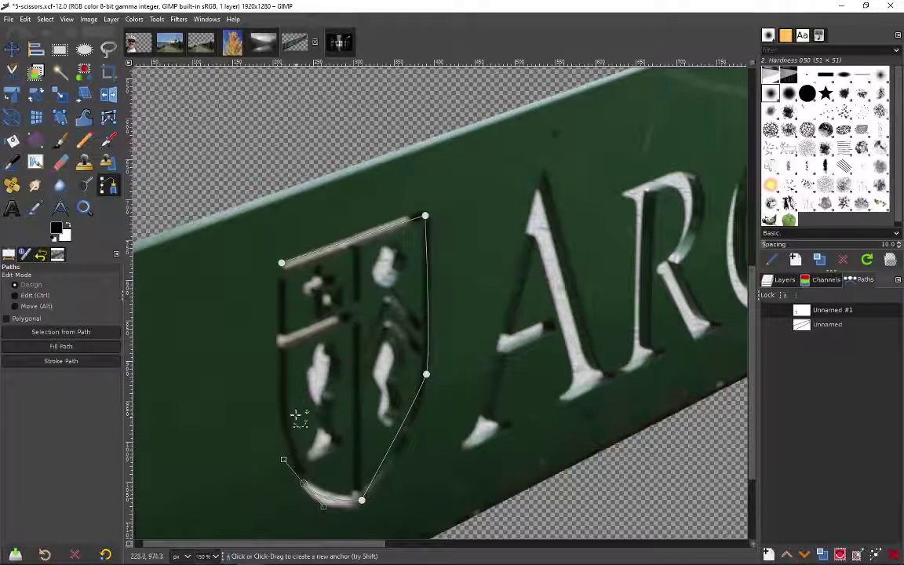
pyautogui.moveTo(288, 409)
pyautogui.mouseDown()
pyautogui.moveTo(280, 405)
pyautogui.moveTo(288, 403)
pyautogui.mouseUp()
pyautogui.keyDown('ctrl'); pyautogui.click(282, 264); pyautogui.keyUp('ctrl')
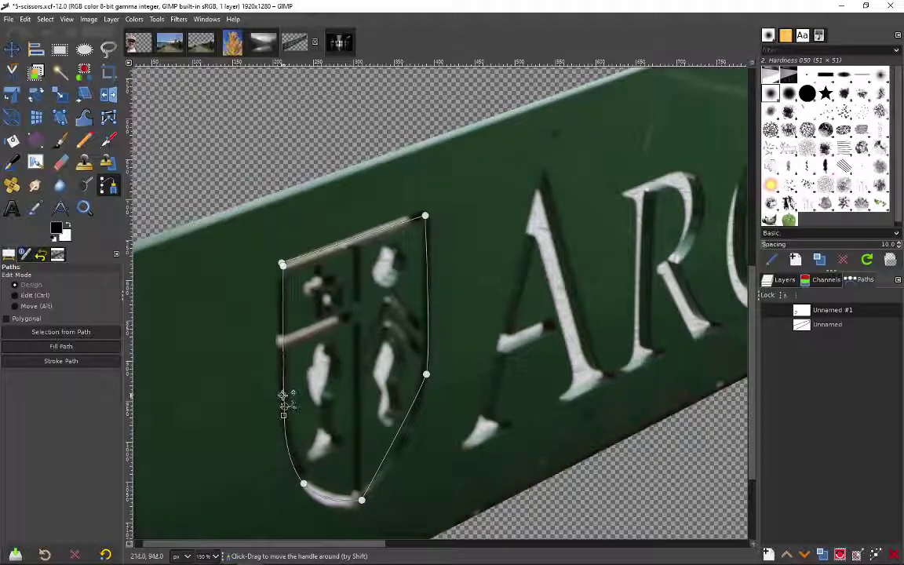
pyautogui.moveTo(425, 375); pyautogui.dragTo(420, 434)
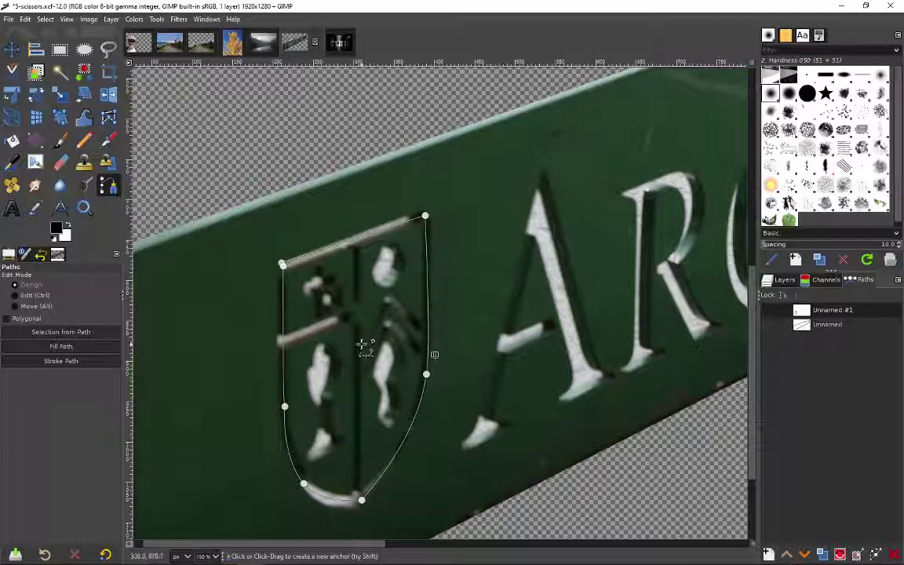
# Convert the shield path to a selection and apply Brightness 45 and Contrast 55.
pyautogui.hotkey('shift', 'v')
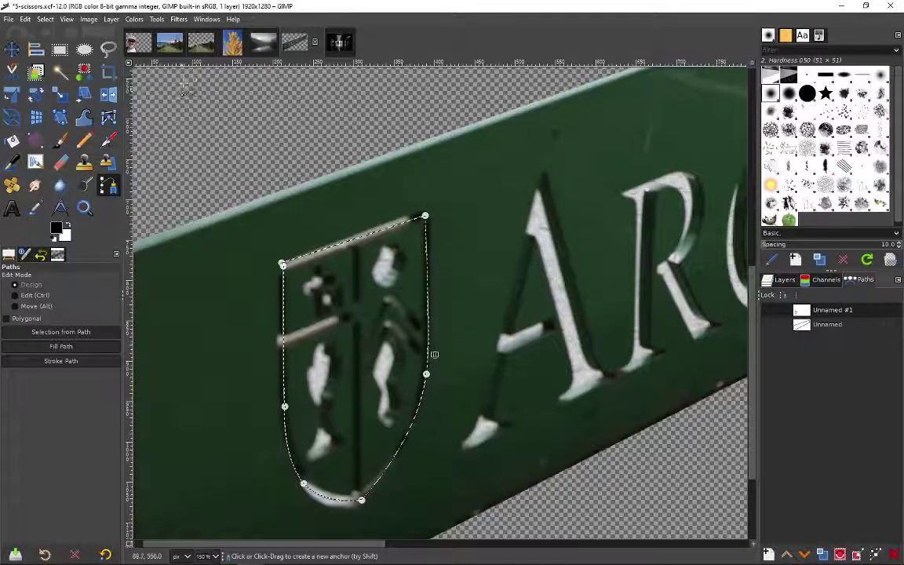
pyautogui.click(135, 21)
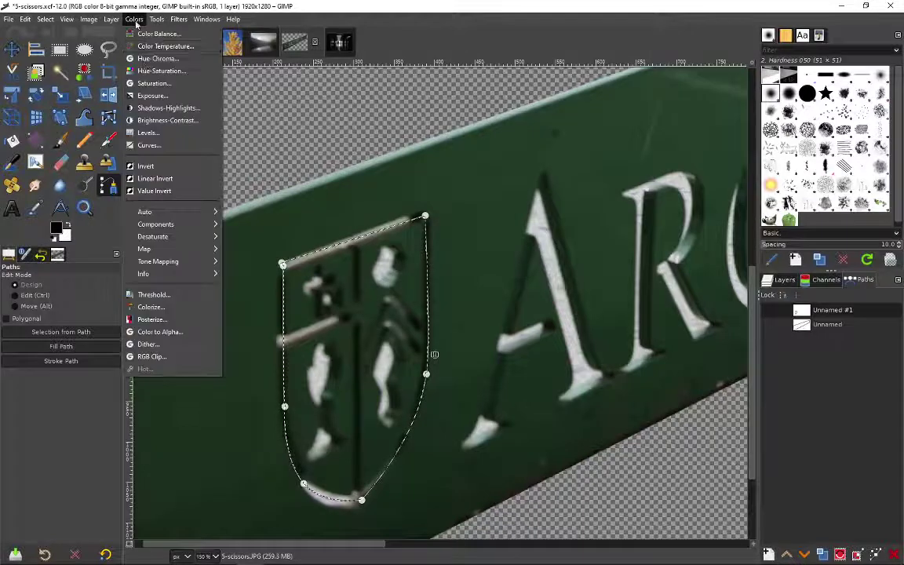
pyautogui.click(138, 120)
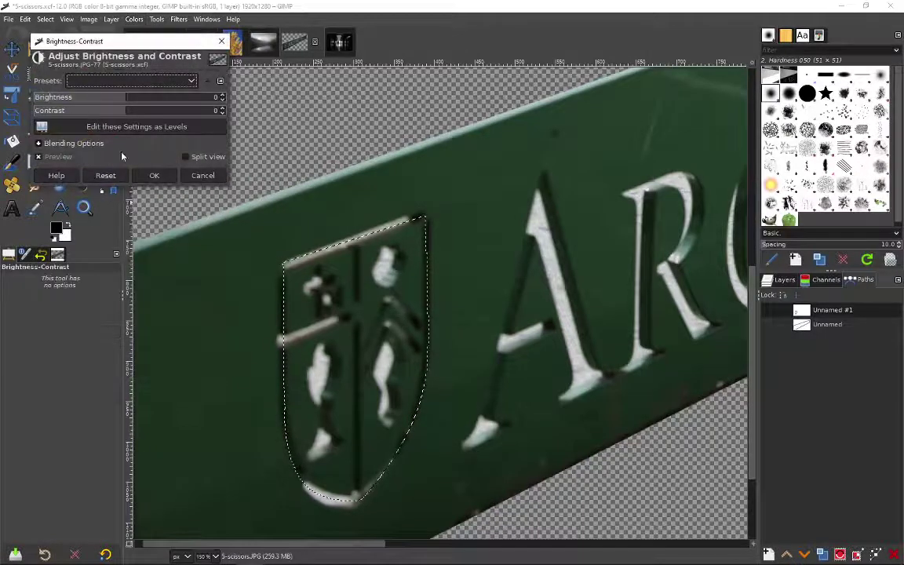
pyautogui.moveTo(119, 97); pyautogui.dragTo(168, 110)
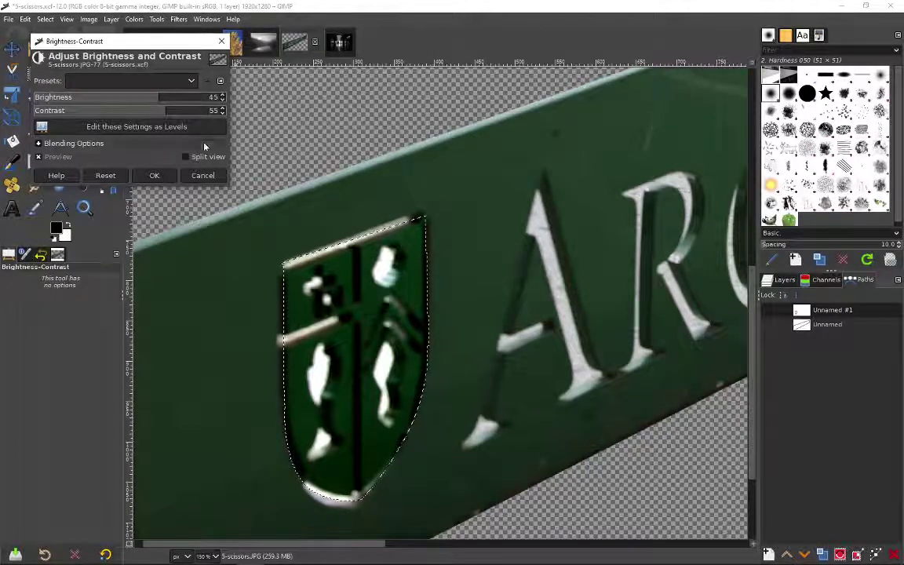
pyautogui.click(154, 175)
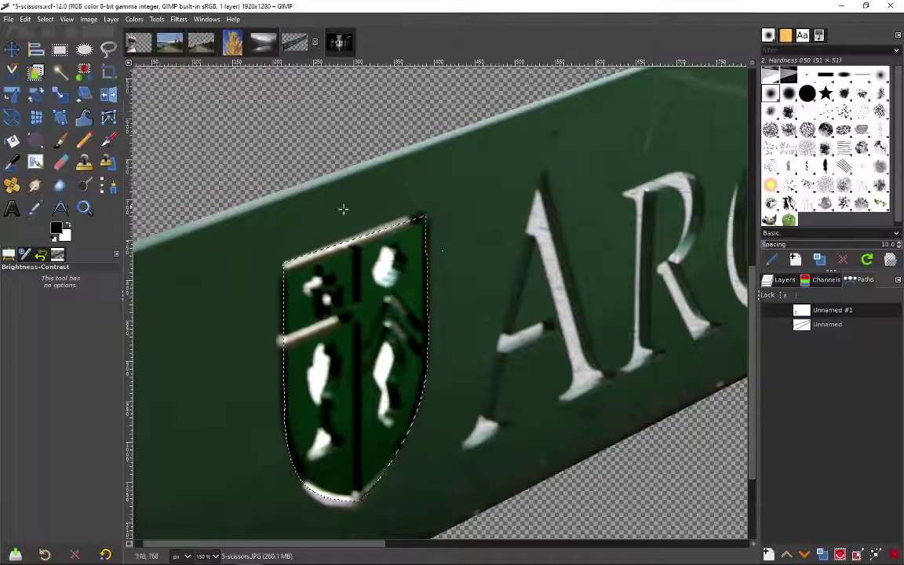
# Zoom out and deselect, reload the 'Unnamed' path as a selection, then choose the 'Unnamed #1' path.
pyautogui.scroll(-4, 486, 265)
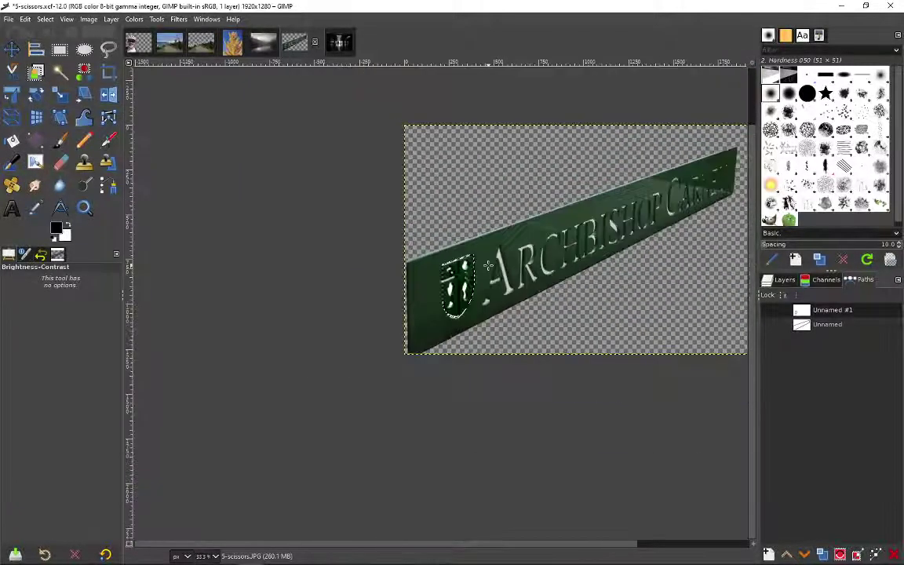
pyautogui.hotkey('ctrl', 'shift', 'a')
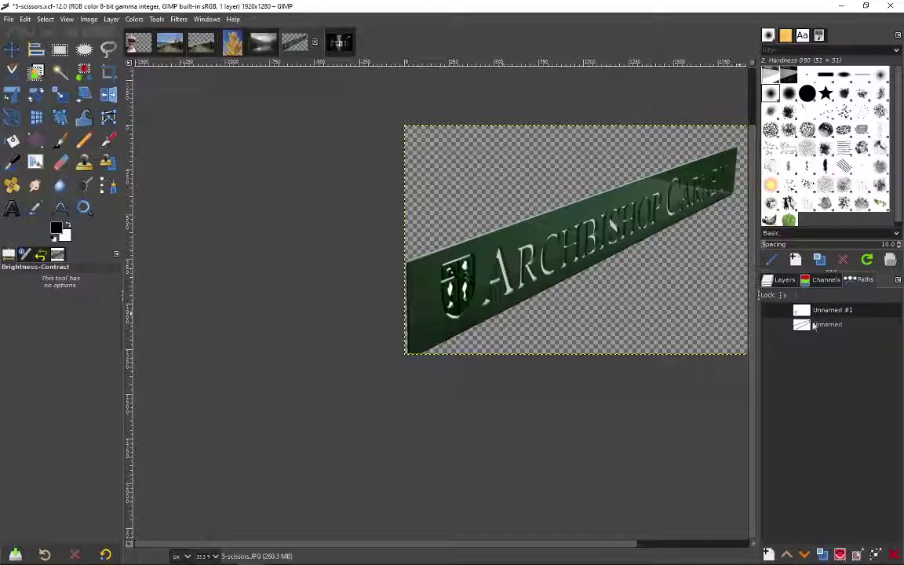
pyautogui.click(836, 330)
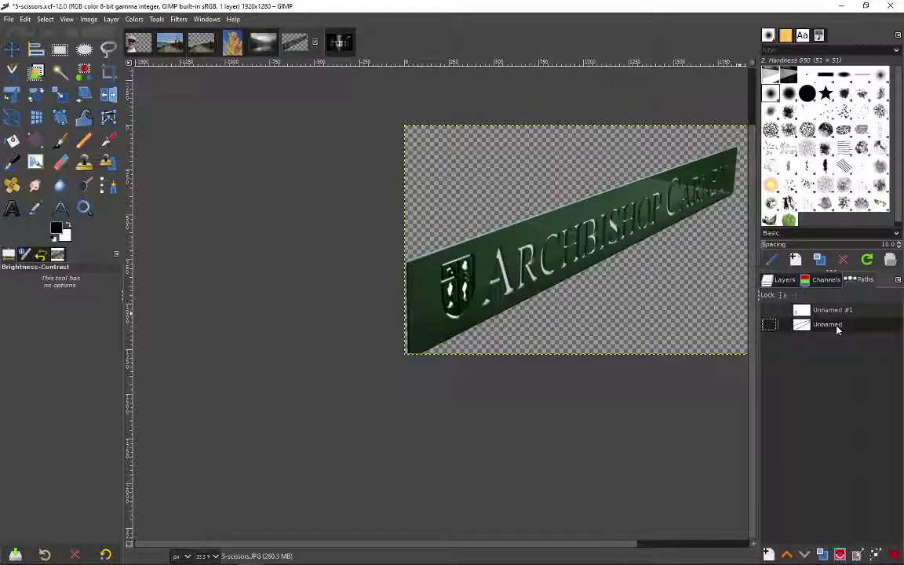
pyautogui.click(839, 556)
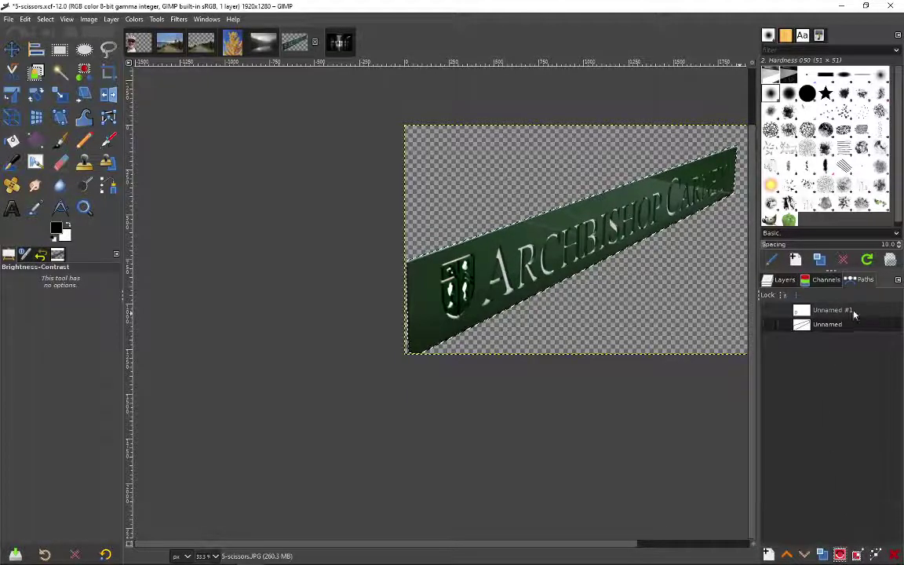
pyautogui.click(854, 313)
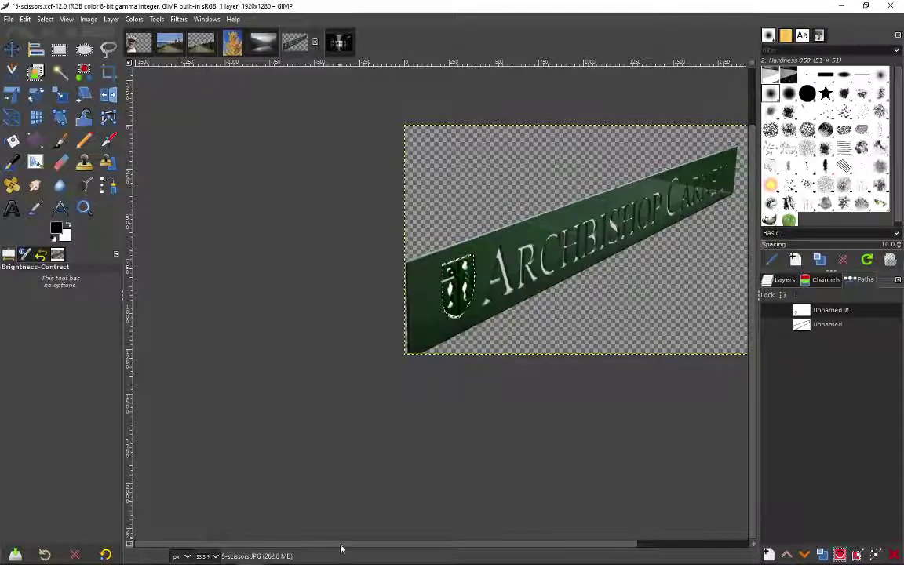
# Bring the canvas into view and pick the Foreground Select tool.
pyautogui.moveTo(332, 545); pyautogui.dragTo(444, 551)
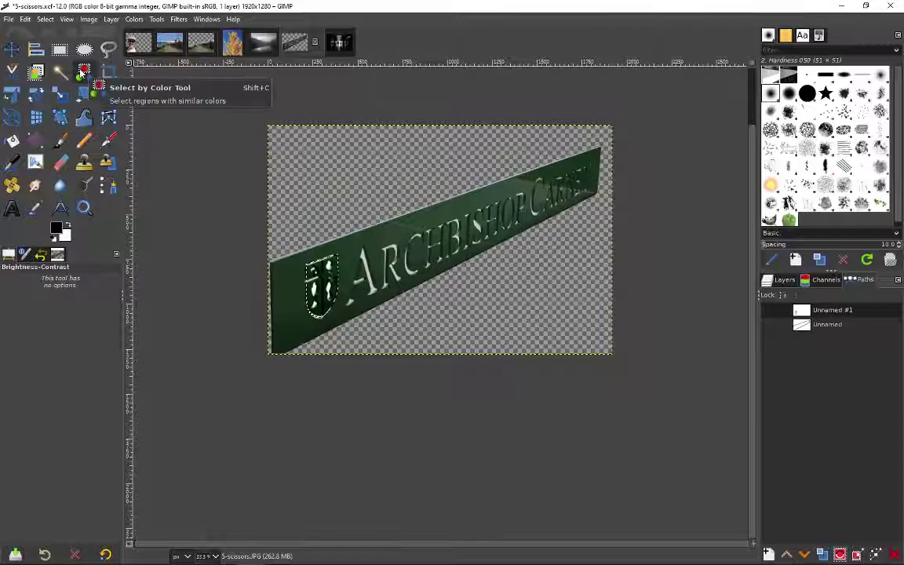
pyautogui.click(35, 74)
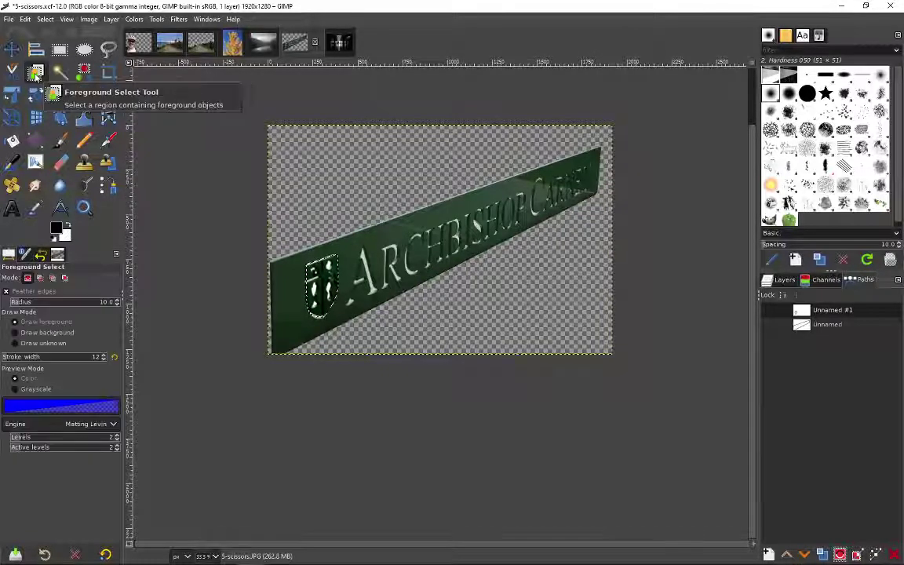